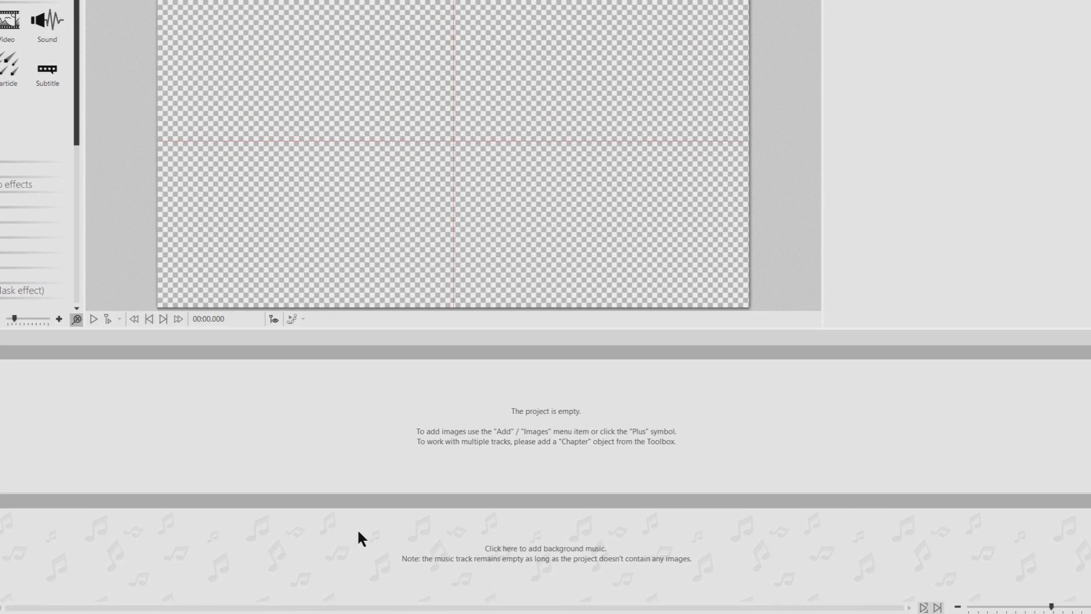
# Add Armchair_Stellar_Crossing.mp3 as the project's background music in Project settings
pyautogui.click(357, 527)
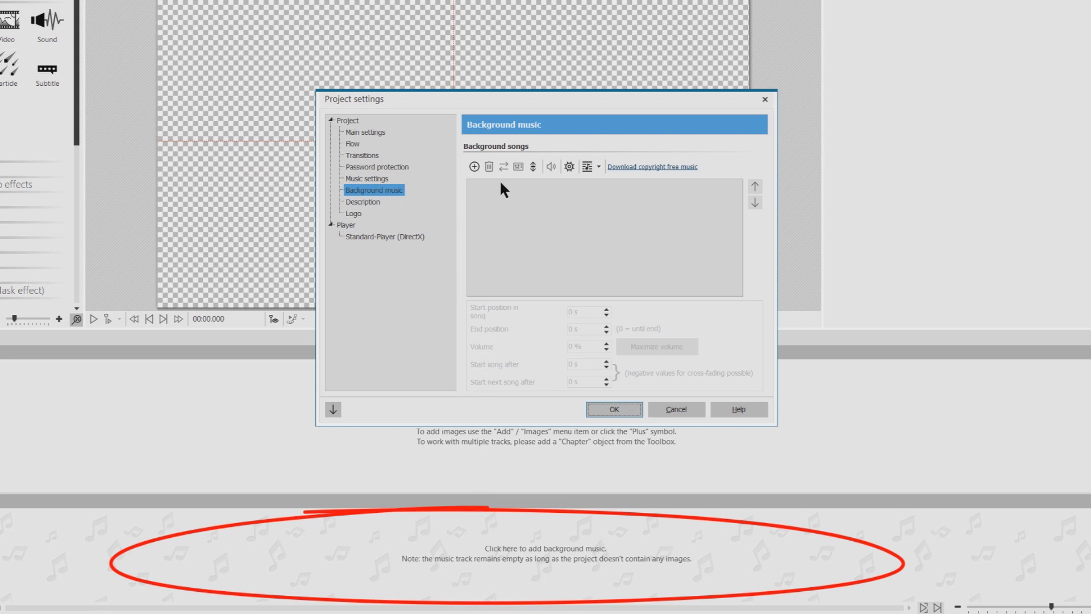
pyautogui.click(474, 166)
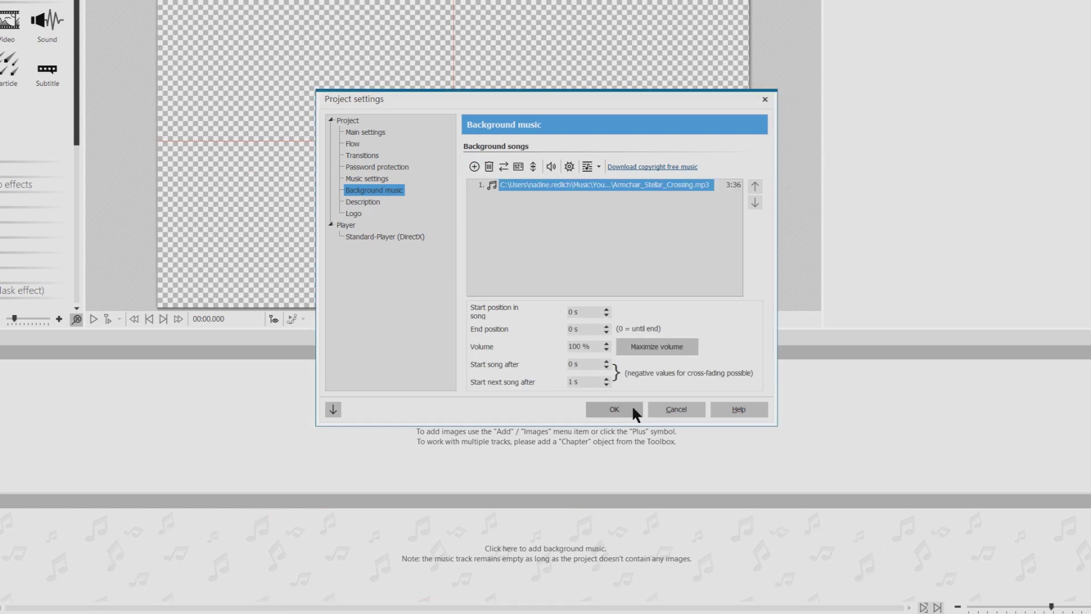
pyautogui.click(632, 407)
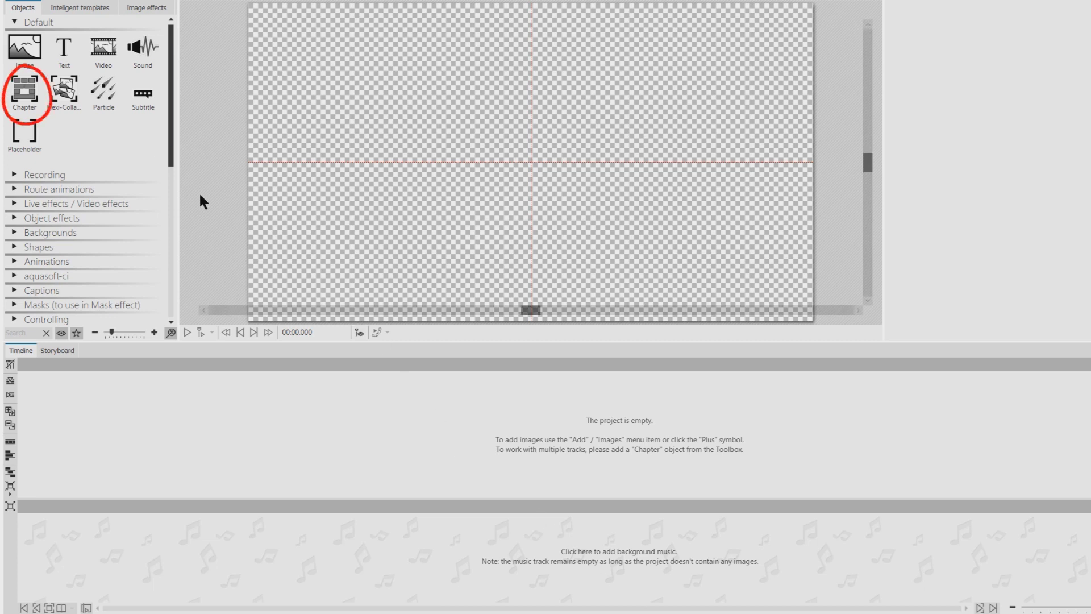
# Drop a Chapter from the Toolbox onto the timeline with a 5-second Placeholder inside it
pyautogui.moveTo(24, 90); pyautogui.dragTo(108, 381)
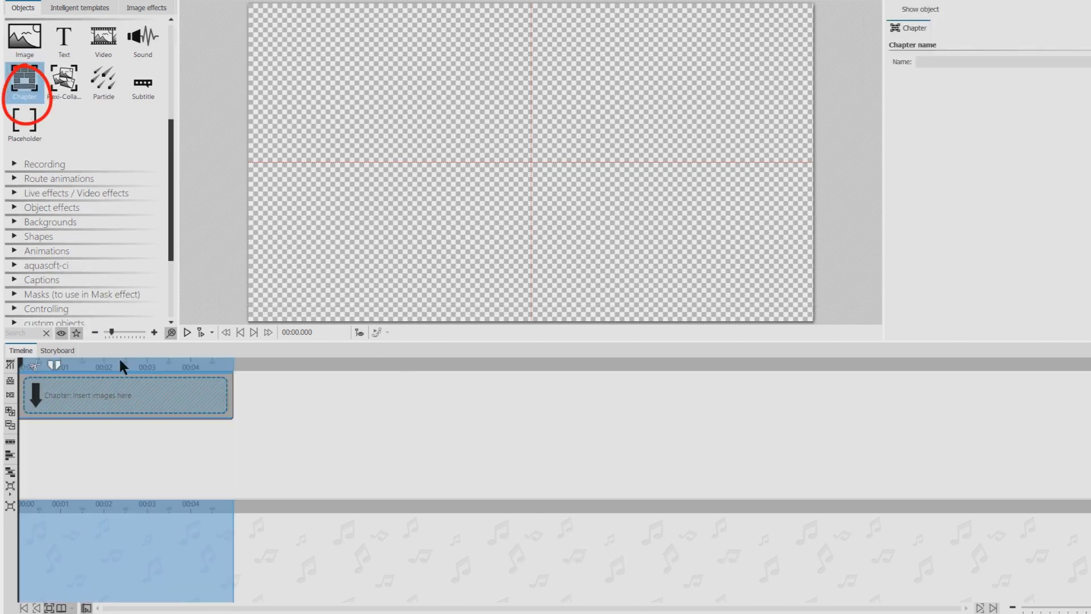
pyautogui.scroll(1, 135, 213)
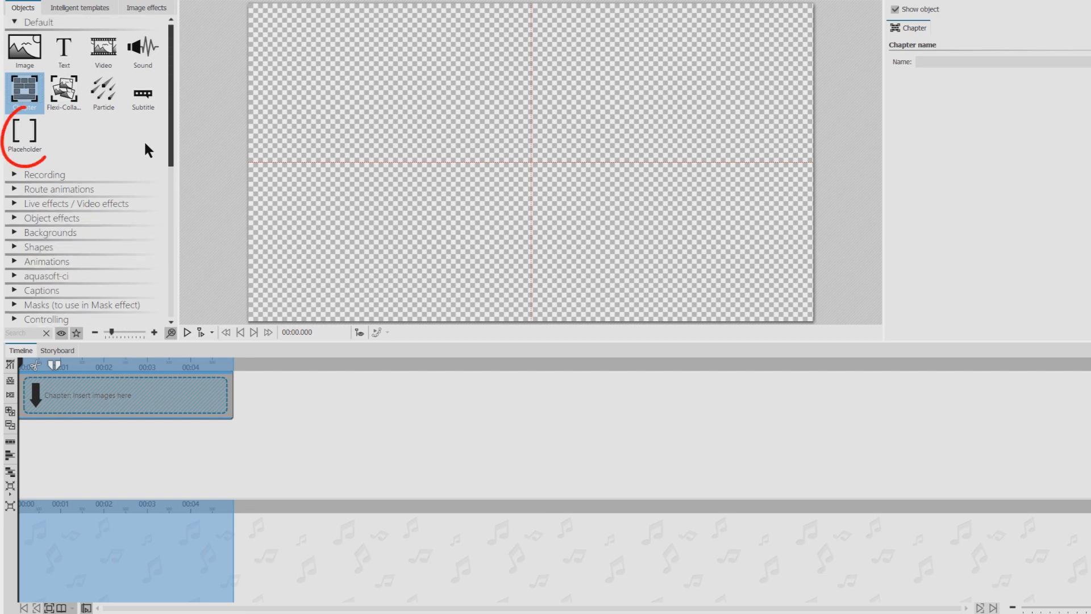
pyautogui.moveTo(26, 131); pyautogui.dragTo(76, 385)
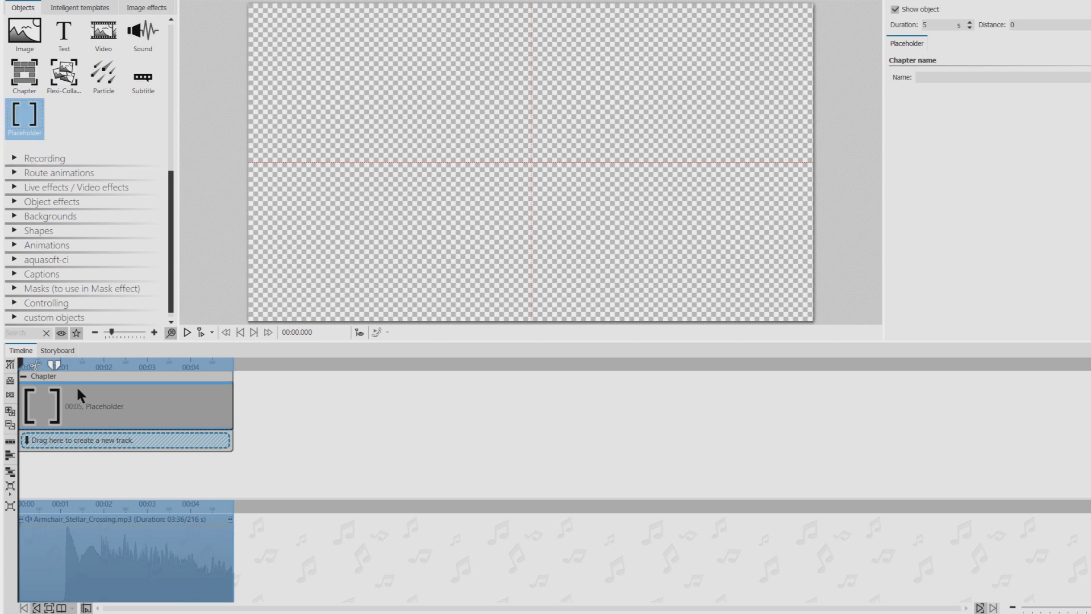
# Set the placeholder's duration to 3 min and zoom the timeline in to the first beat
pyautogui.click(935, 24)
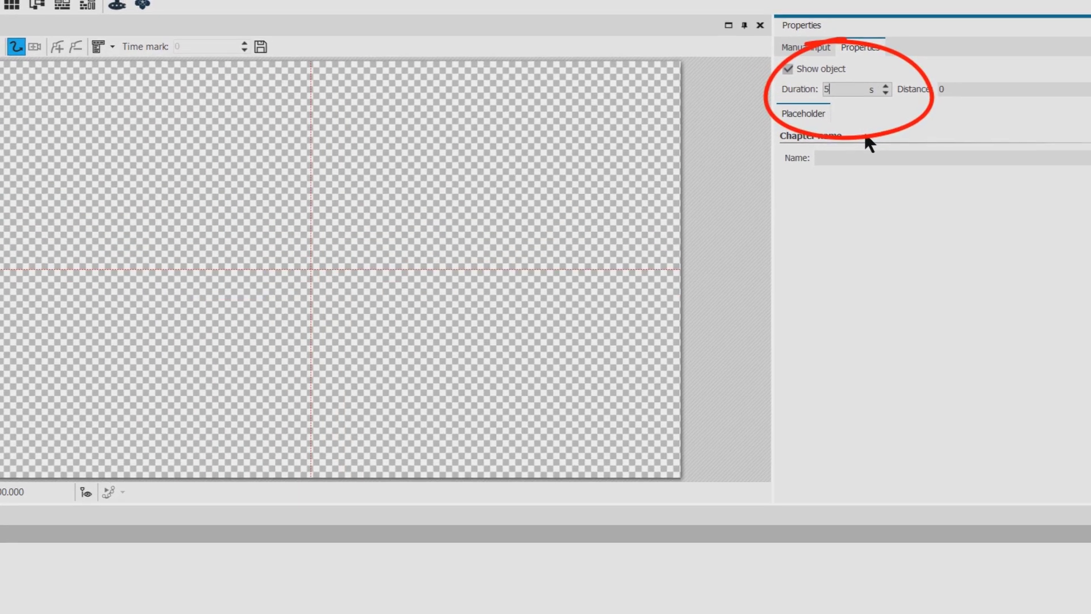
pyautogui.click(871, 89)
pyautogui.click(845, 149)
pyautogui.moveTo(852, 90); pyautogui.dragTo(819, 89)
pyautogui.write('3')
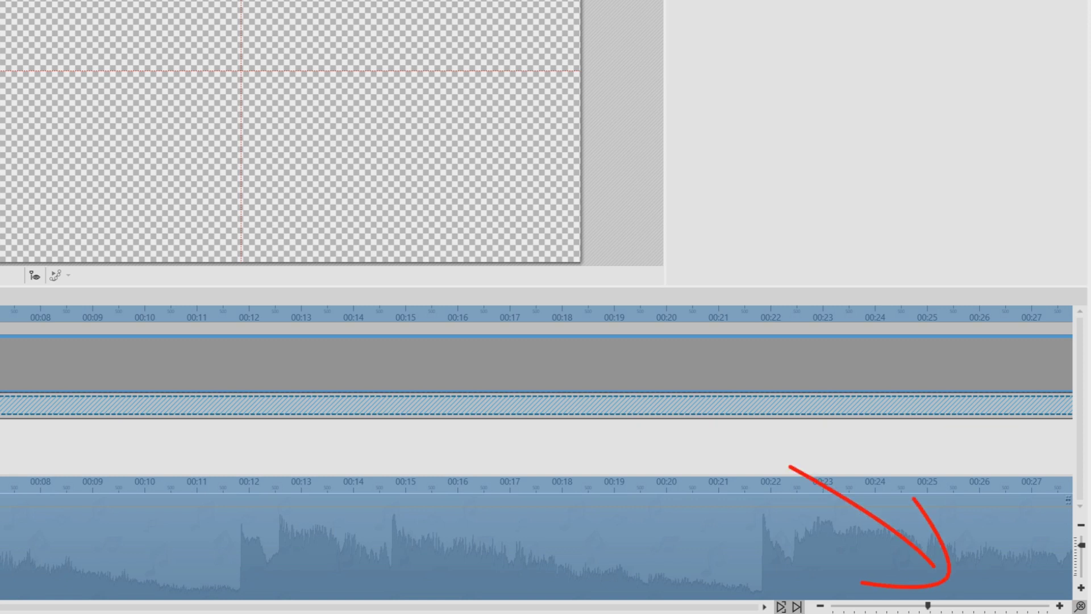
pyautogui.moveTo(928, 605); pyautogui.dragTo(939, 607)
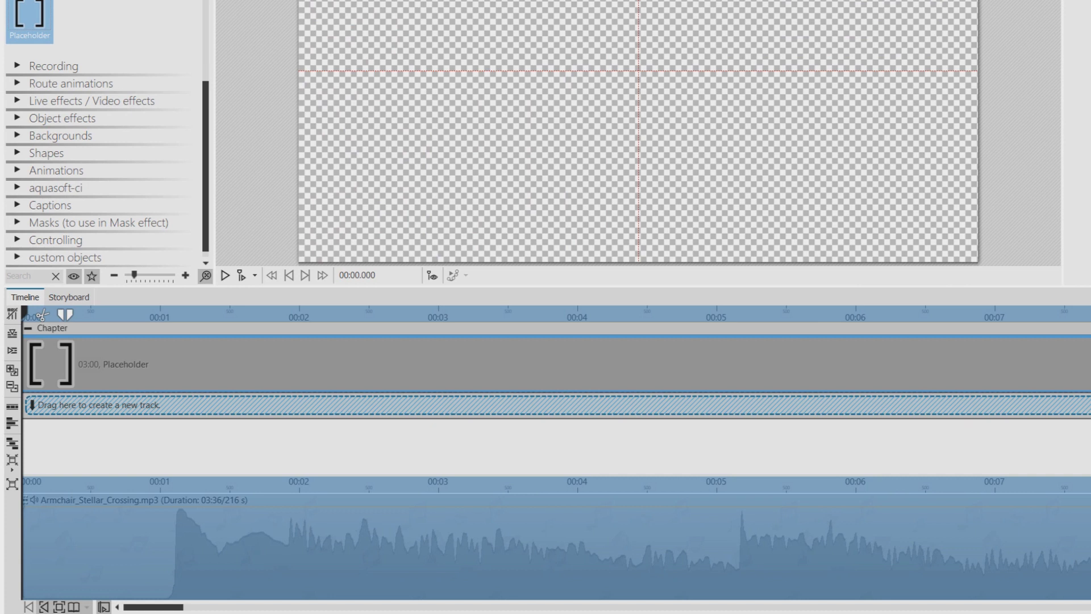
pyautogui.click(263, 315)
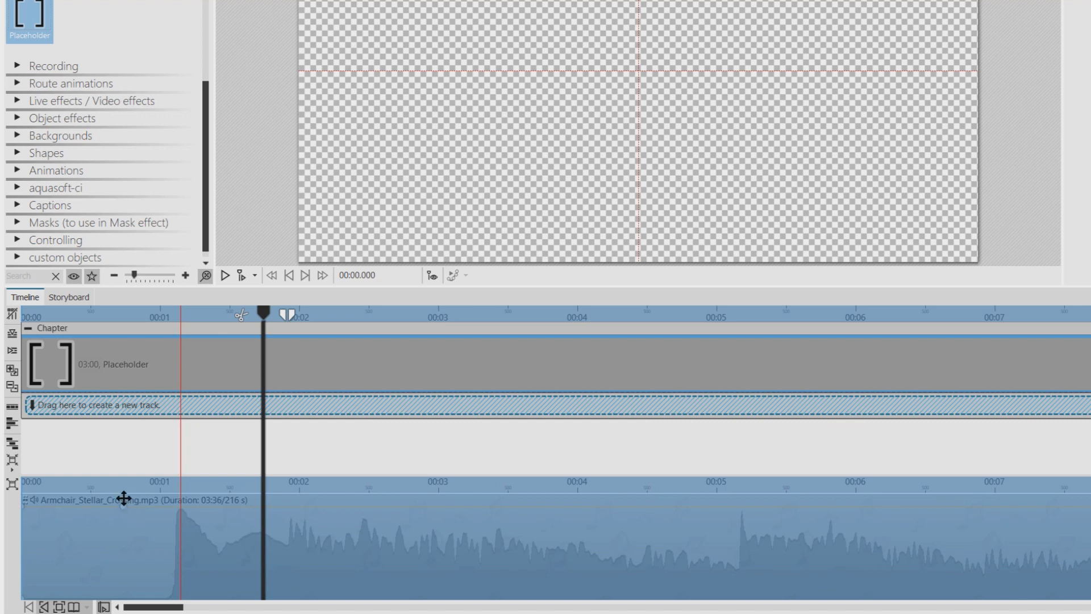
# Shift the music clip left so it starts at 0, removing the leading silence
pyautogui.moveTo(123, 499); pyautogui.dragTo(0, 493)
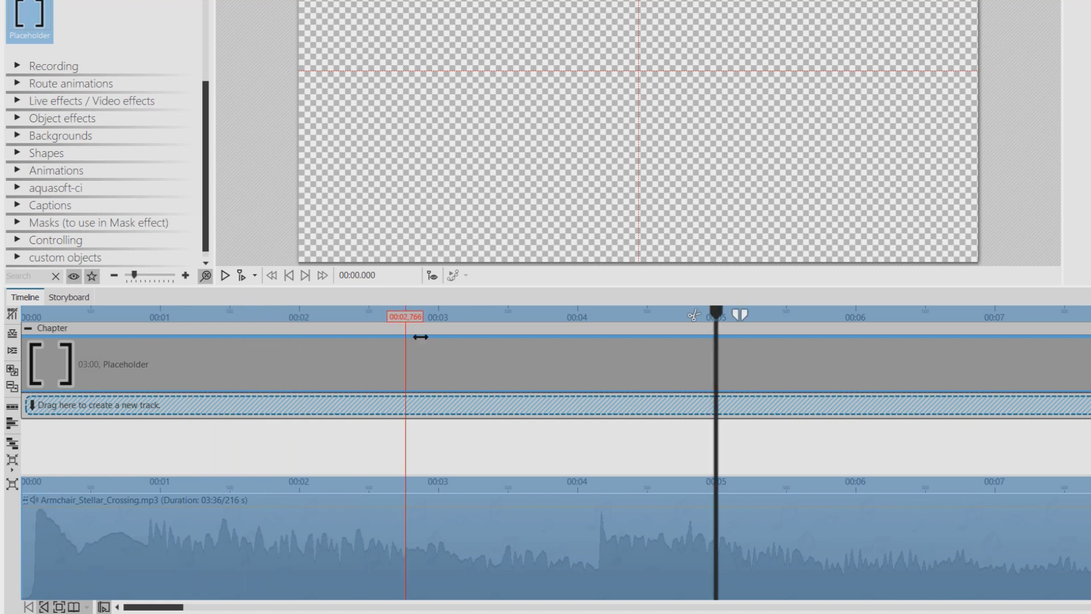
pyautogui.scroll(-5, 547, 345)
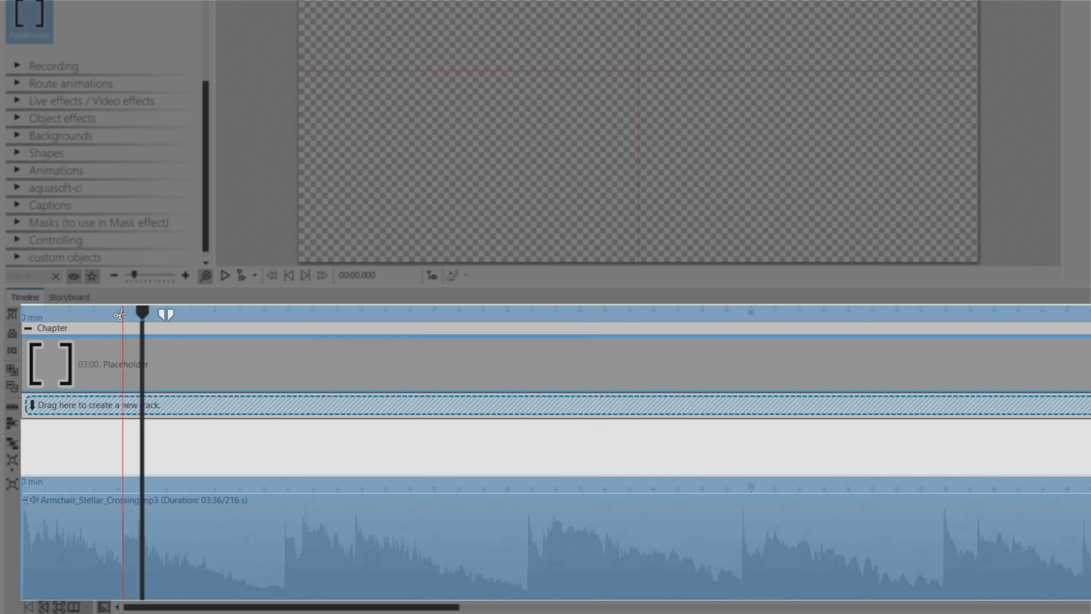
pyautogui.click(296, 316)
pyautogui.click(262, 316)
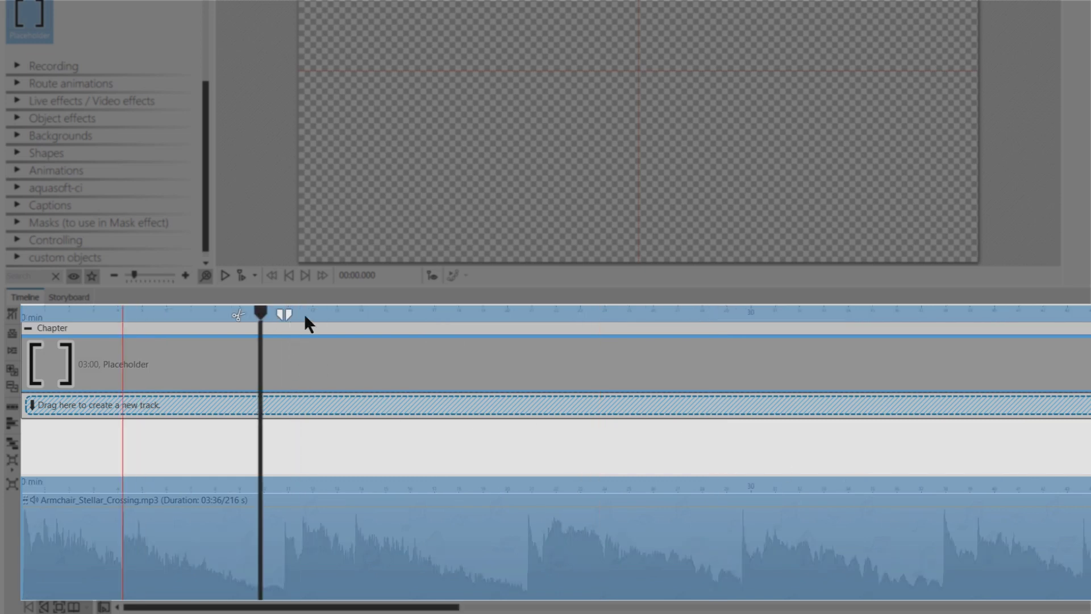
# Place five time markers along the music, aligning each with a beat peak
pyautogui.click(285, 314)
pyautogui.moveTo(537, 323)
pyautogui.mouseDown()
pyautogui.moveTo(518, 312)
pyautogui.moveTo(530, 319)
pyautogui.mouseUp()
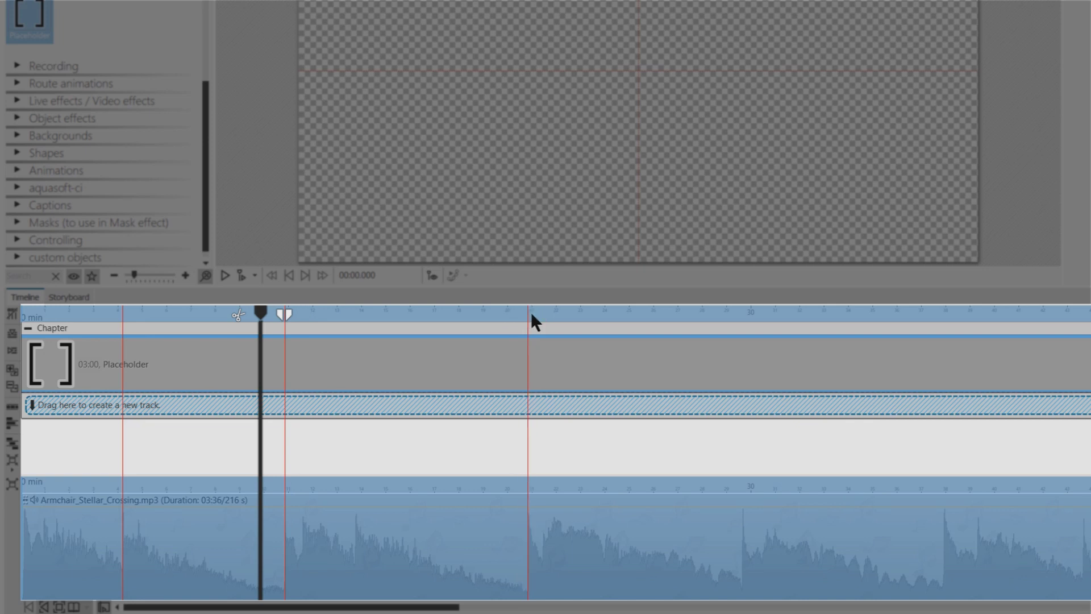
pyautogui.click(748, 316)
pyautogui.moveTo(749, 315); pyautogui.dragTo(743, 314)
pyautogui.click(950, 319)
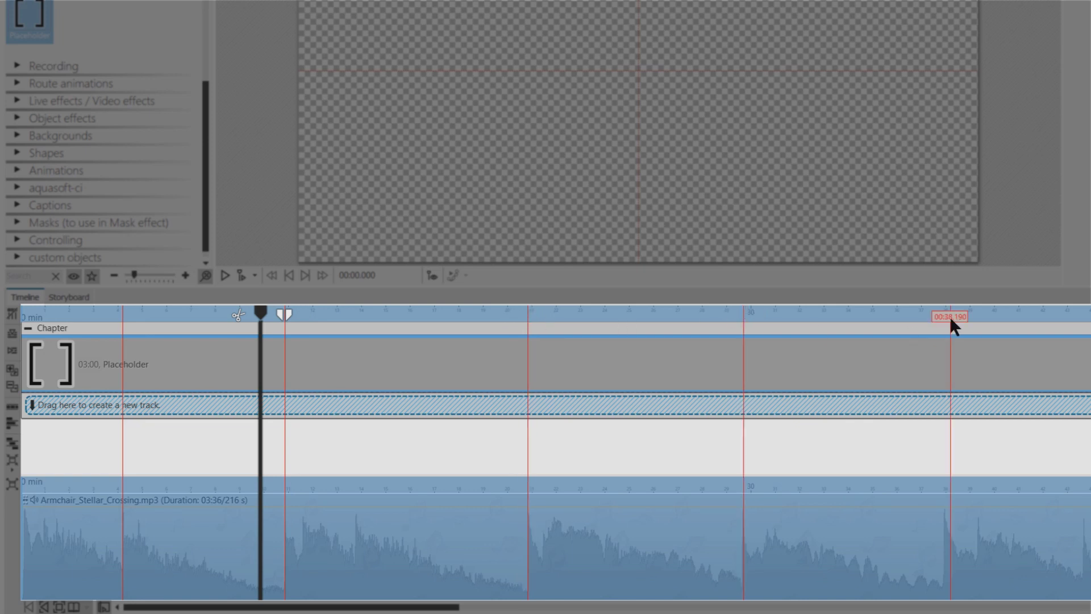
pyautogui.moveTo(949, 318); pyautogui.dragTo(944, 315)
pyautogui.click(1070, 316)
pyautogui.moveTo(1070, 316); pyautogui.dragTo(1083, 317)
pyautogui.click(878, 316)
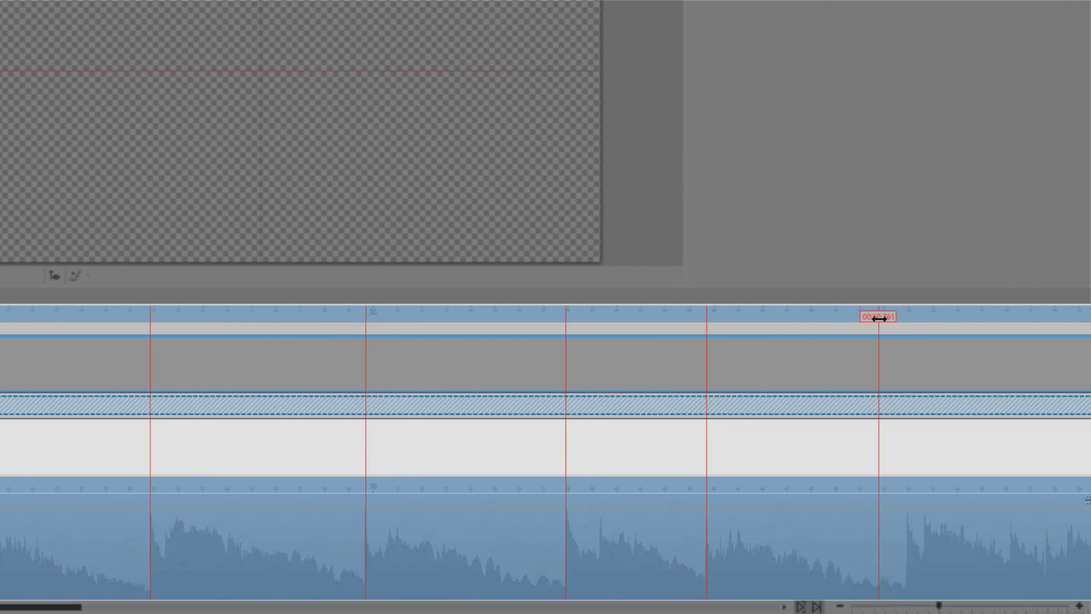
pyautogui.moveTo(877, 317); pyautogui.dragTo(908, 322)
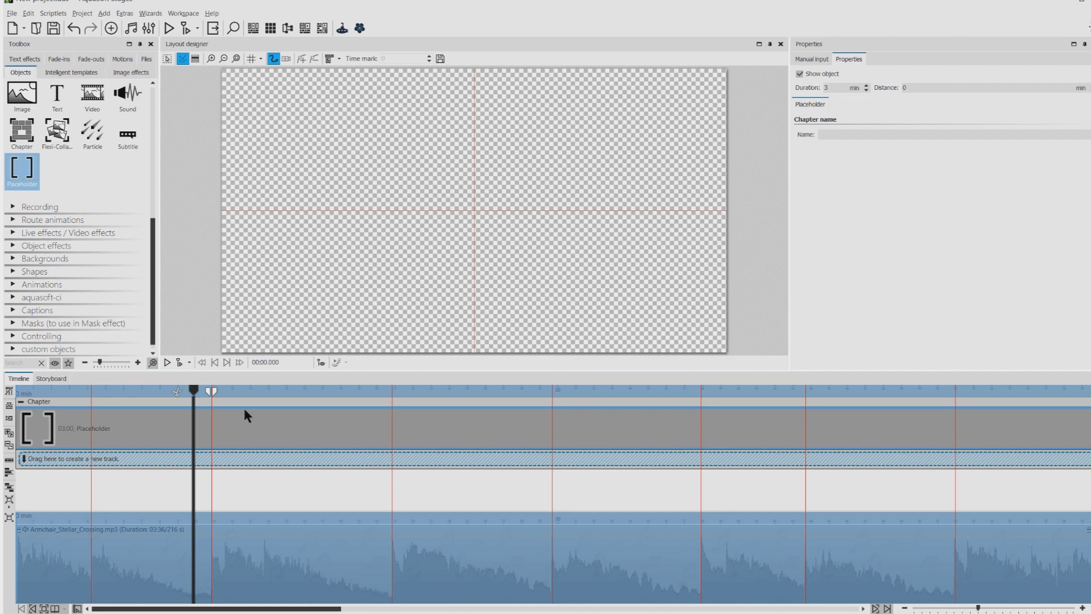
# Play the project with its music, marking beats during playback, then stop
pyautogui.click(168, 362)
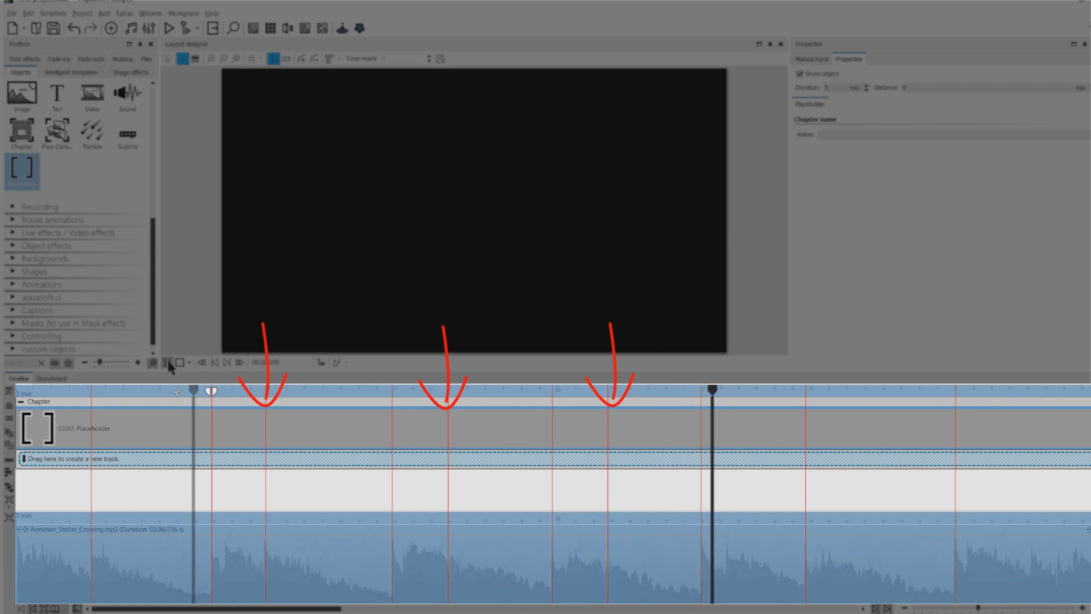
pyautogui.click(167, 362)
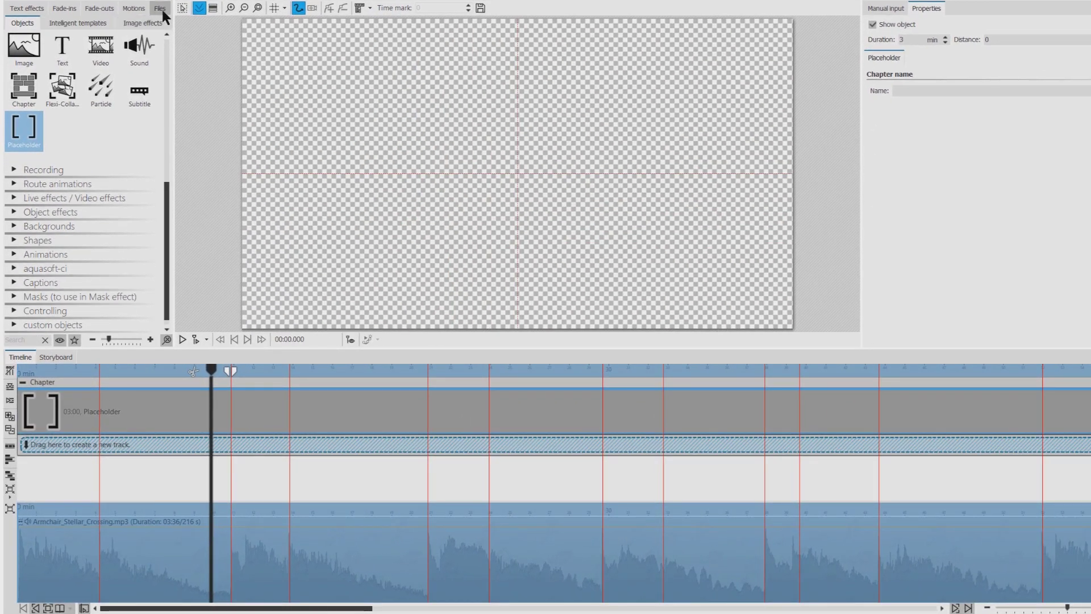
pyautogui.click(161, 9)
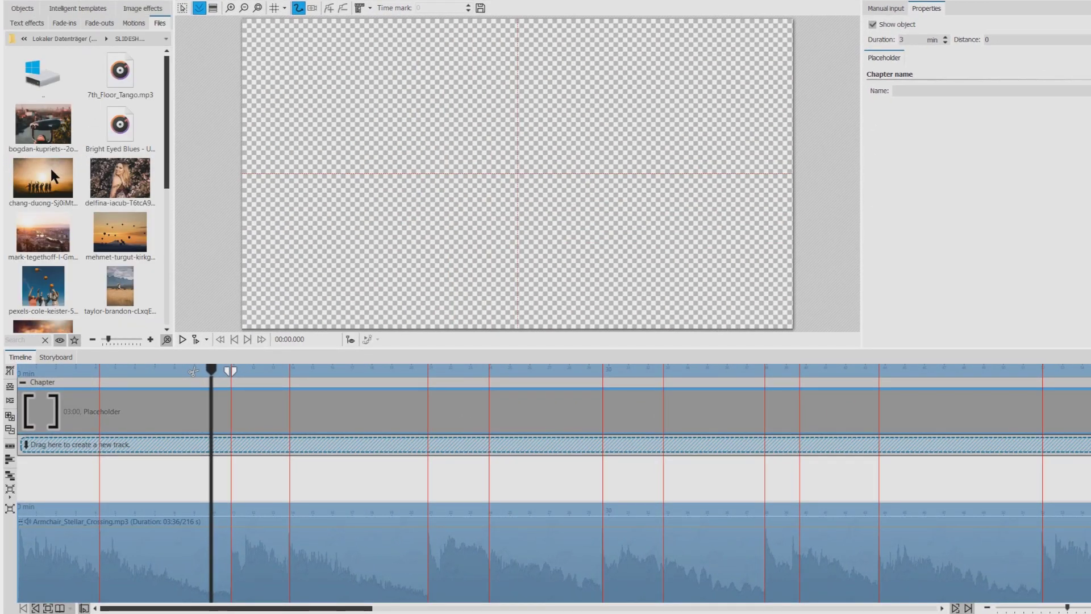
# Add the sunset group photo on a new track, shortened to the first beat and filling the frame
pyautogui.moveTo(50, 168); pyautogui.dragTo(30, 442)
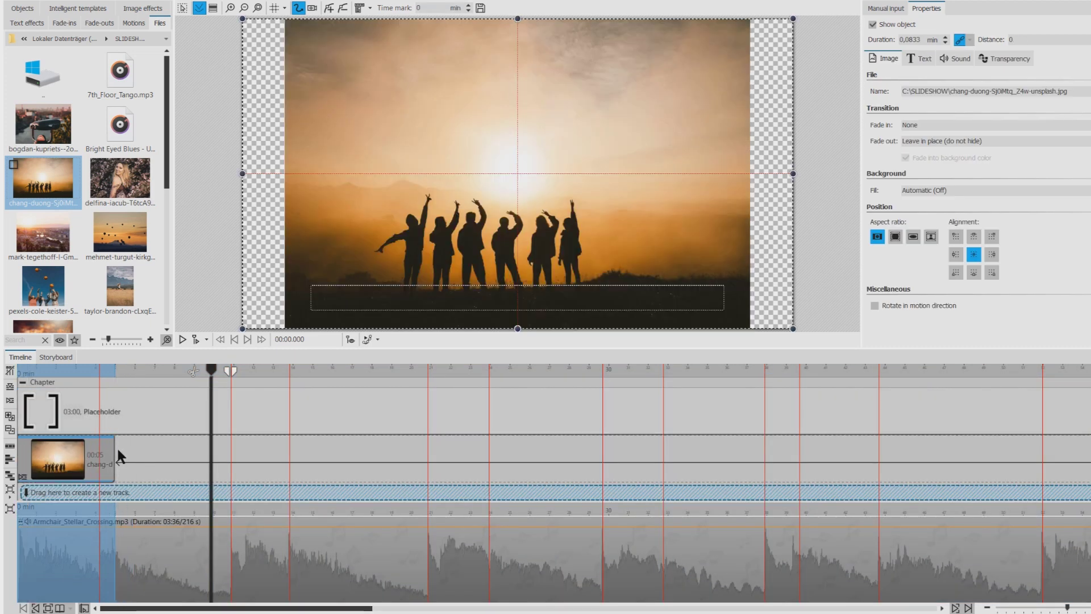
pyautogui.moveTo(114, 452); pyautogui.dragTo(99, 453)
pyautogui.click(894, 236)
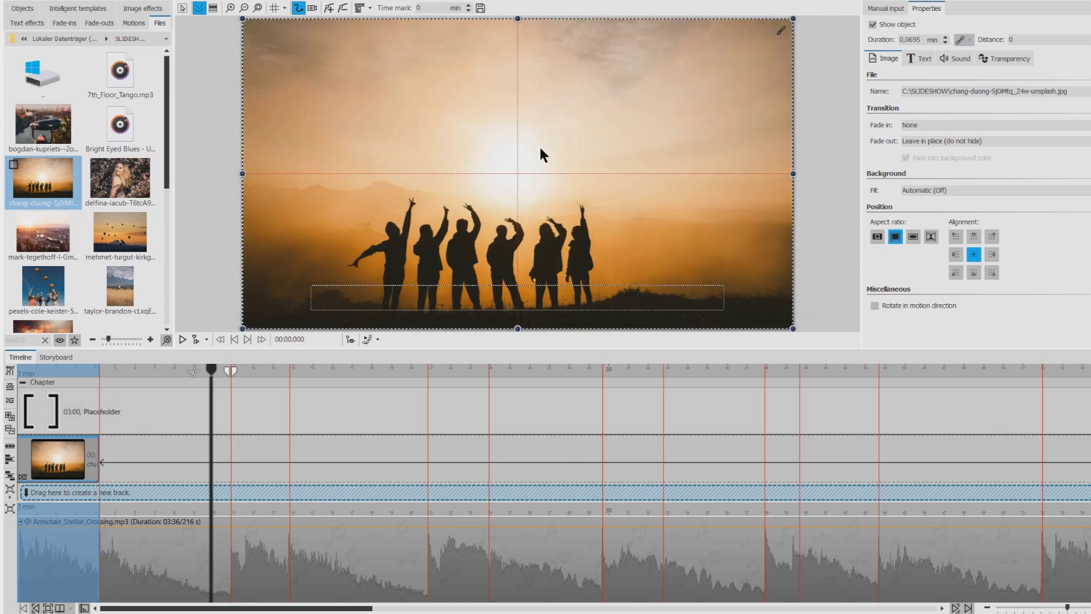
# Give the sunset photo a camera pan into a smaller centred section, then add the Florence photo
pyautogui.click(313, 9)
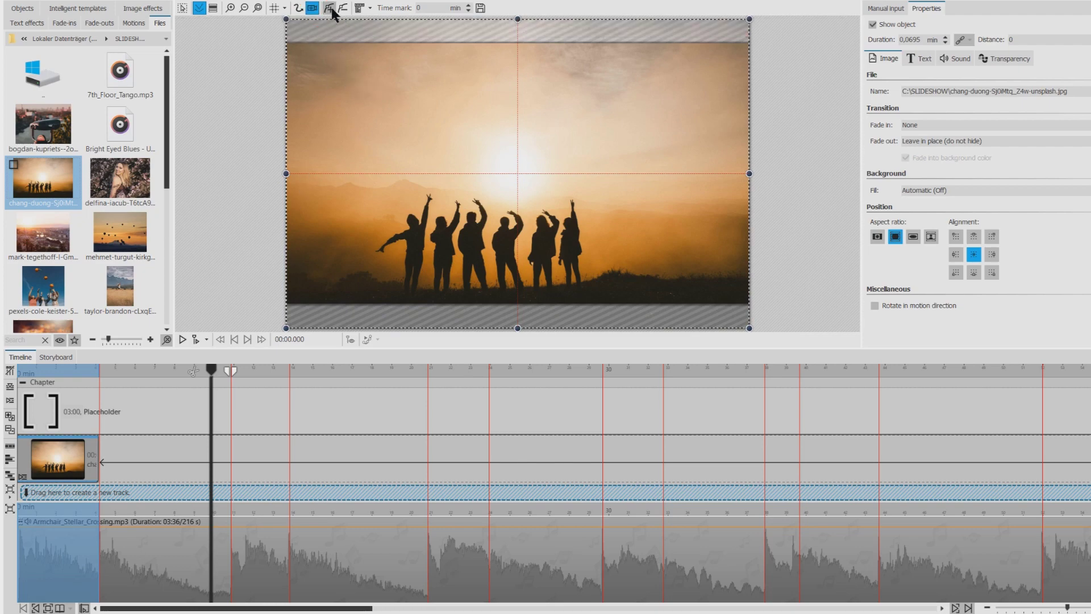
pyautogui.click(329, 8)
pyautogui.moveTo(350, 65); pyautogui.dragTo(373, 90)
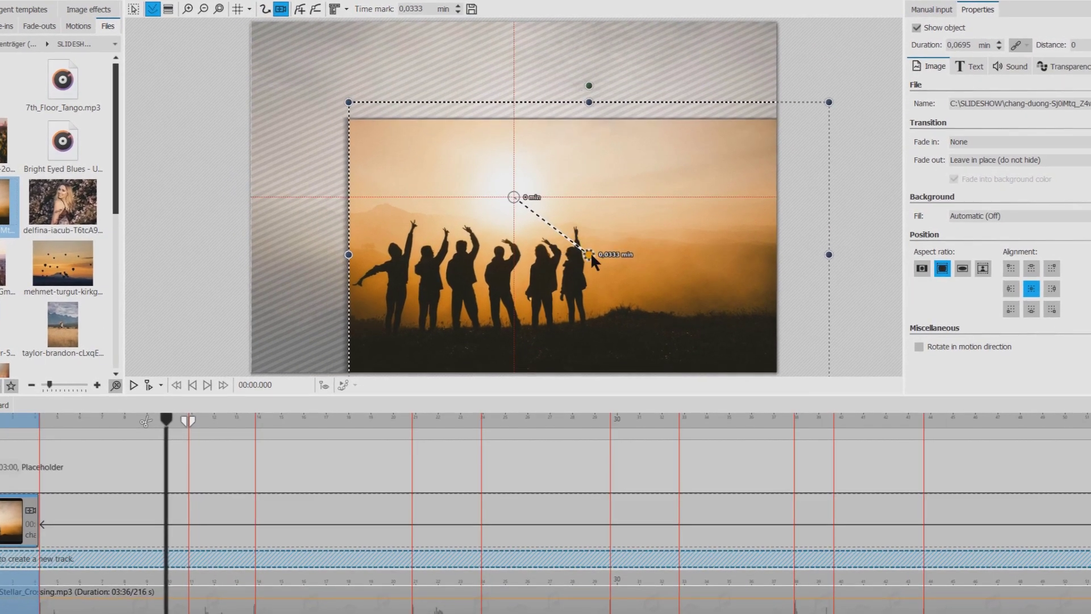
pyautogui.moveTo(590, 254); pyautogui.dragTo(524, 203)
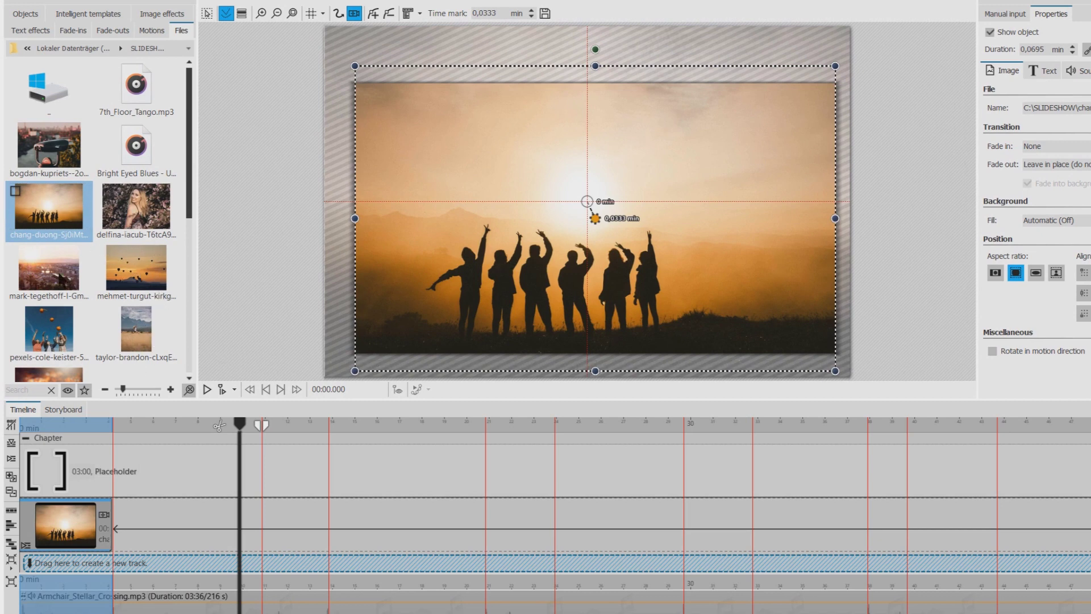
pyautogui.moveTo(48, 267)
pyautogui.mouseDown()
pyautogui.moveTo(165, 491)
pyautogui.moveTo(149, 534)
pyautogui.moveTo(141, 522)
pyautogui.mouseUp()
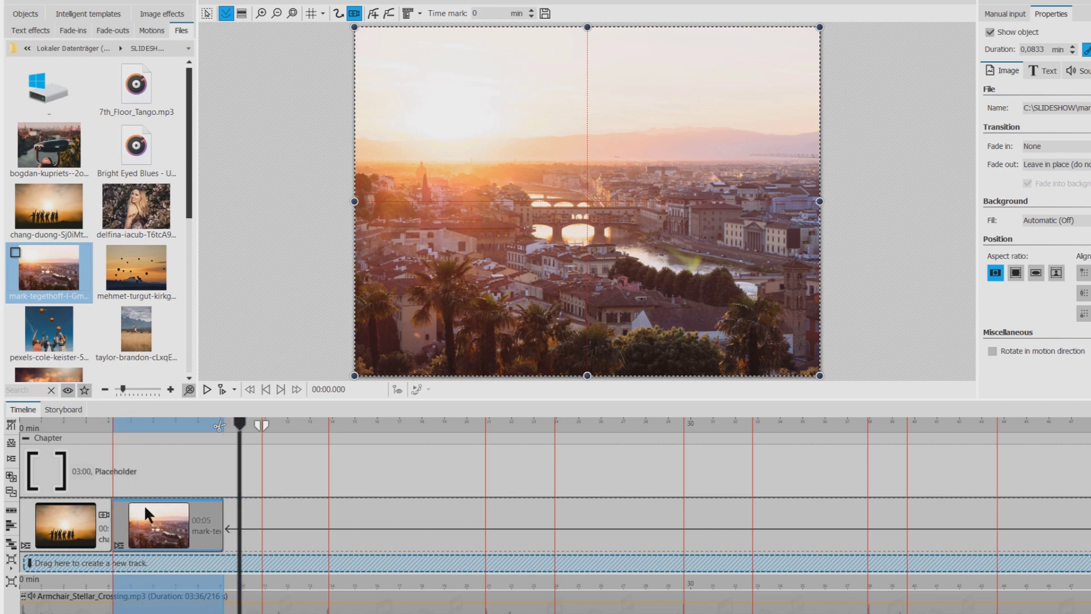
# Lengthen the Florence clip to 00:06.687 and give it an Alpha blending fade-in
pyautogui.moveTo(242, 430); pyautogui.dragTo(464, 450)
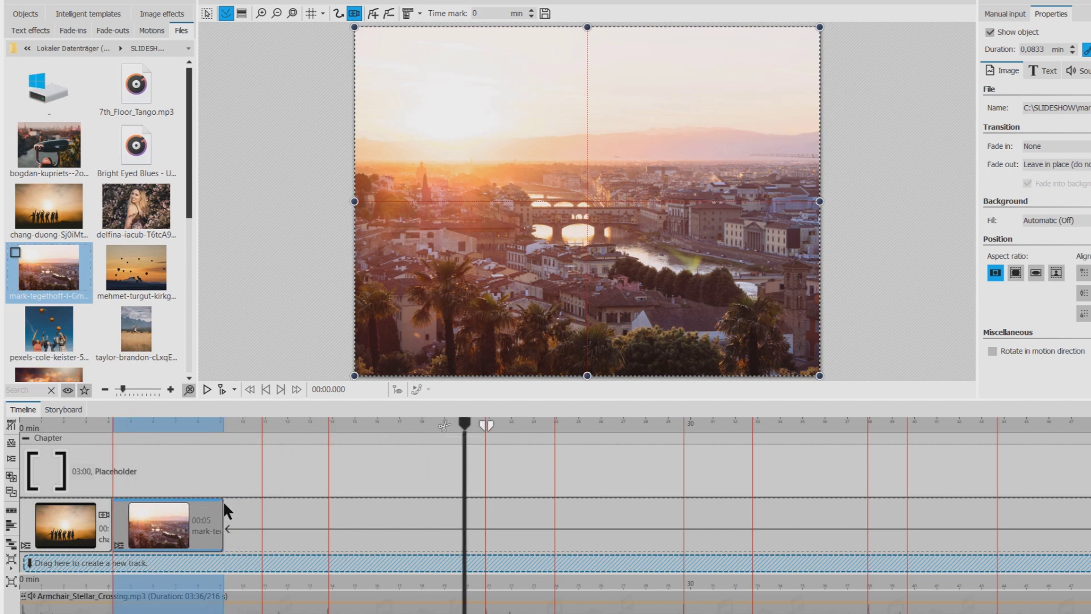
pyautogui.moveTo(224, 514); pyautogui.dragTo(260, 515)
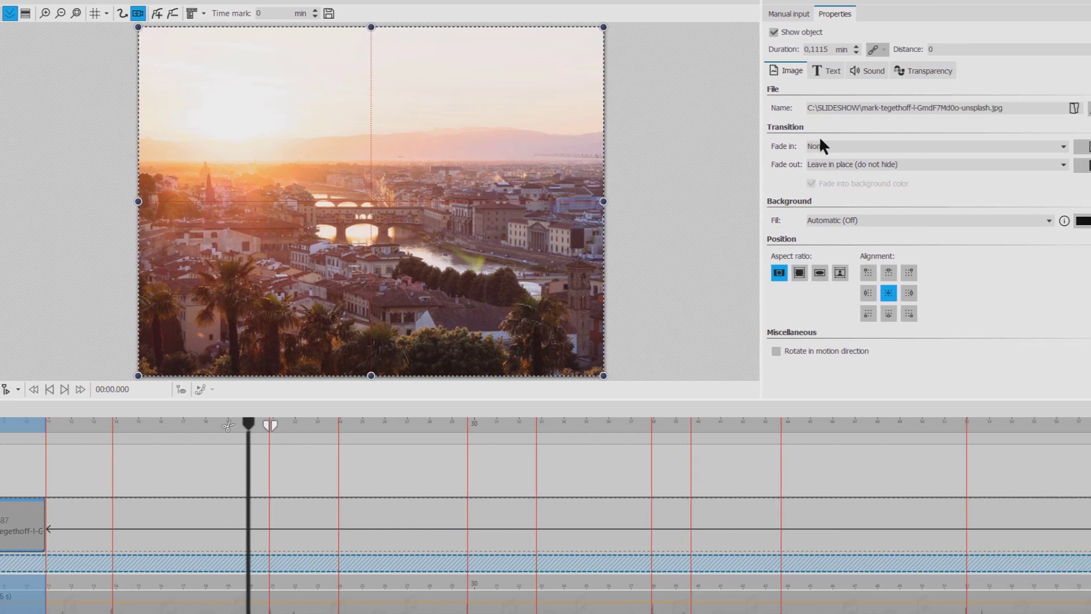
pyautogui.click(1035, 146)
pyautogui.click(878, 186)
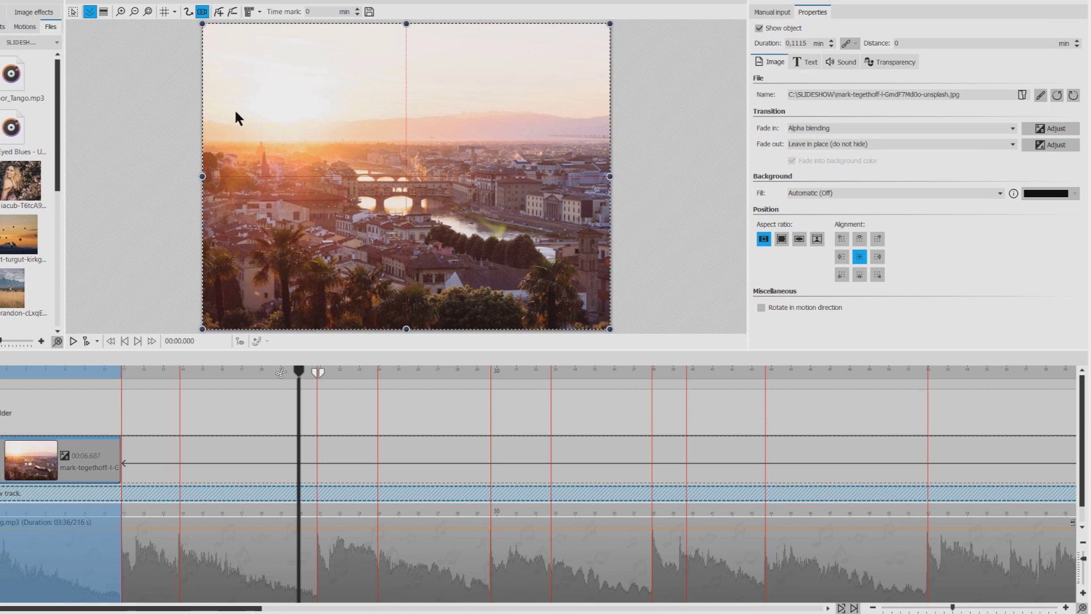
# Pan the Florence photo from a small lower section to a larger left-shifted one at 0,0333 min
pyautogui.moveTo(202, 328)
pyautogui.mouseDown()
pyautogui.moveTo(260, 279)
pyautogui.moveTo(291, 201)
pyautogui.mouseUp()
pyautogui.moveTo(363, 145); pyautogui.dragTo(360, 196)
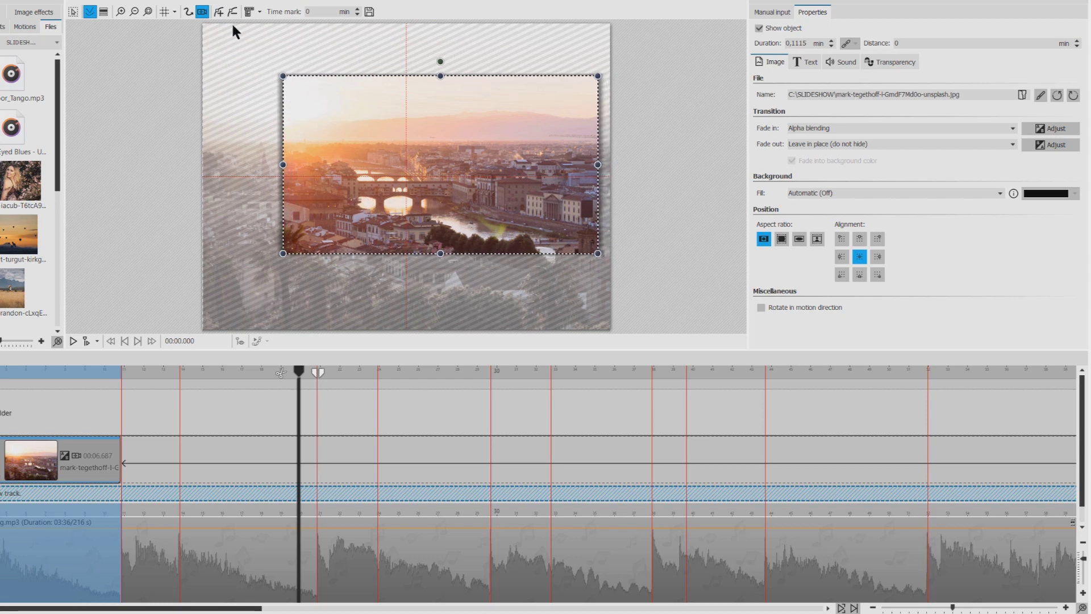
pyautogui.click(220, 12)
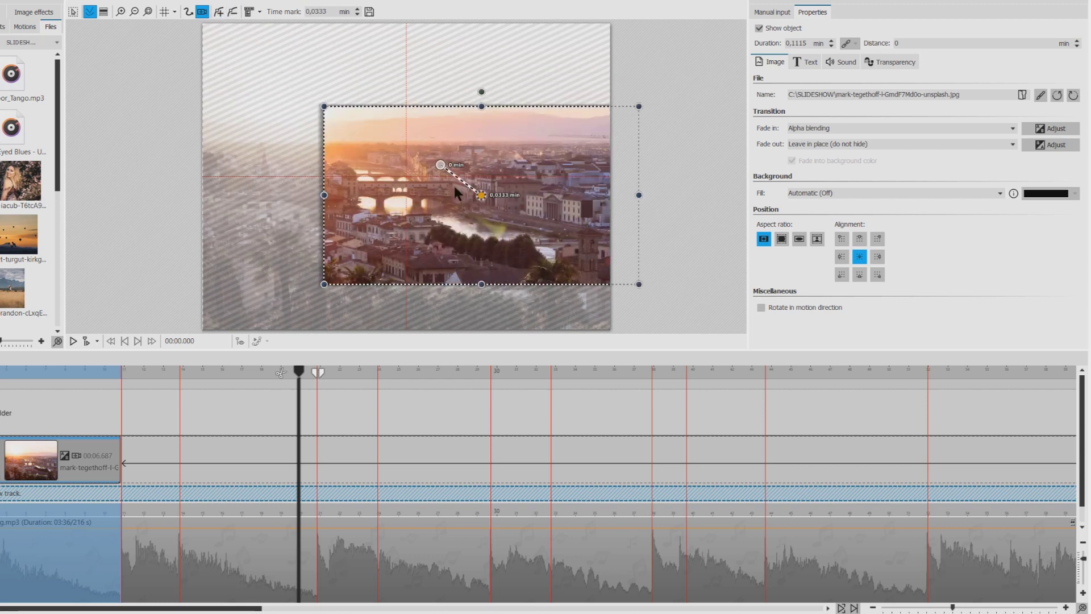
pyautogui.moveTo(318, 287); pyautogui.dragTo(283, 305)
pyautogui.moveTo(457, 248); pyautogui.dragTo(404, 241)
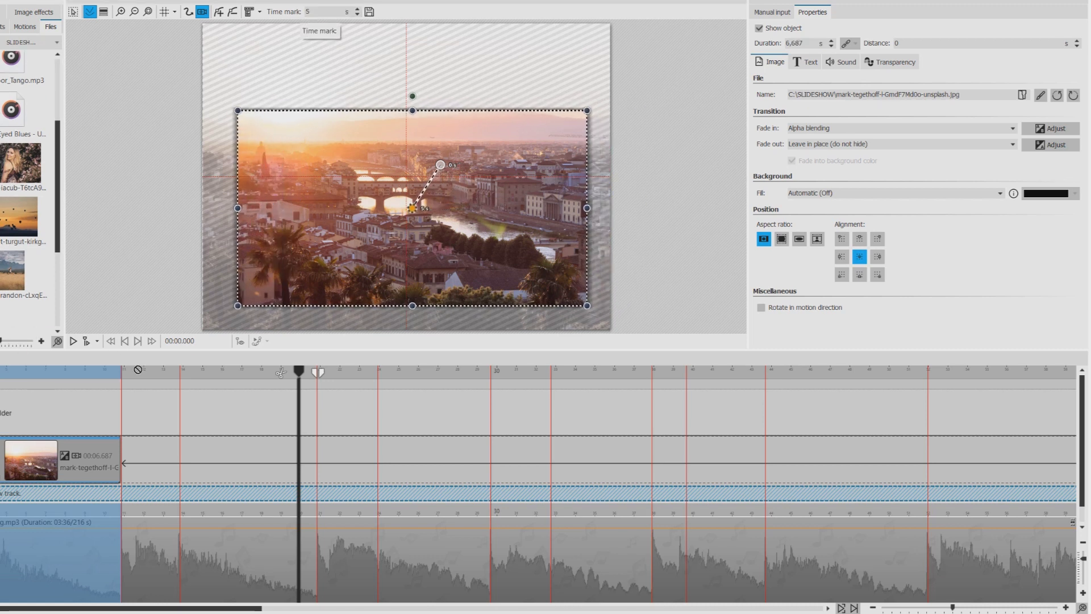
# Add the autumn leaves photo at about 10 s, with a Flexi-Collage holding a Text object below
pyautogui.moveTo(137, 370)
pyautogui.mouseDown()
pyautogui.moveTo(168, 462)
pyautogui.moveTo(150, 470)
pyautogui.moveTo(154, 461)
pyautogui.mouseUp()
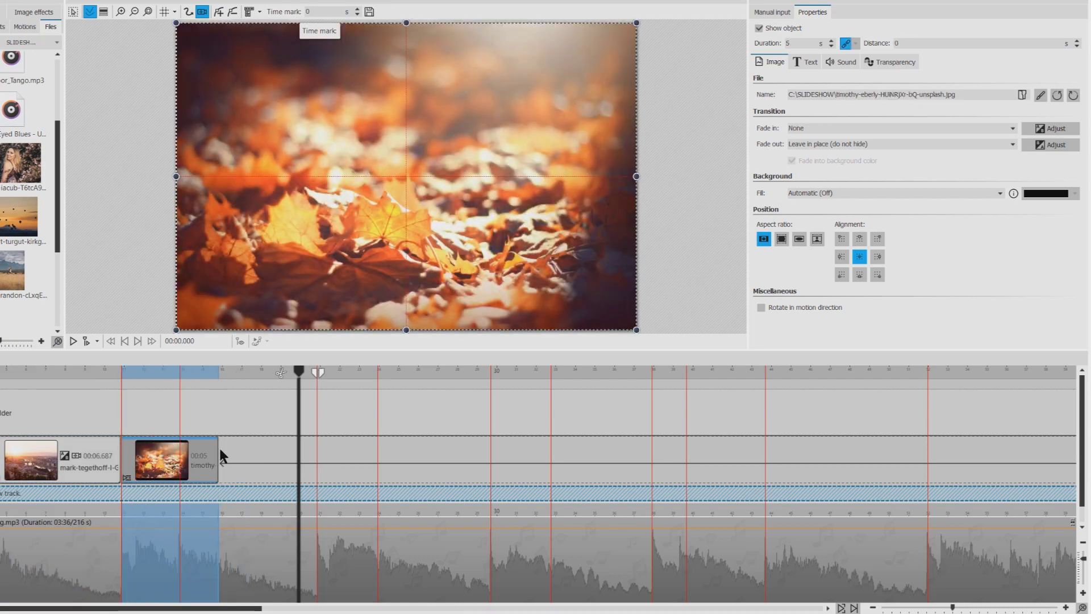
pyautogui.moveTo(221, 456); pyautogui.dragTo(312, 453)
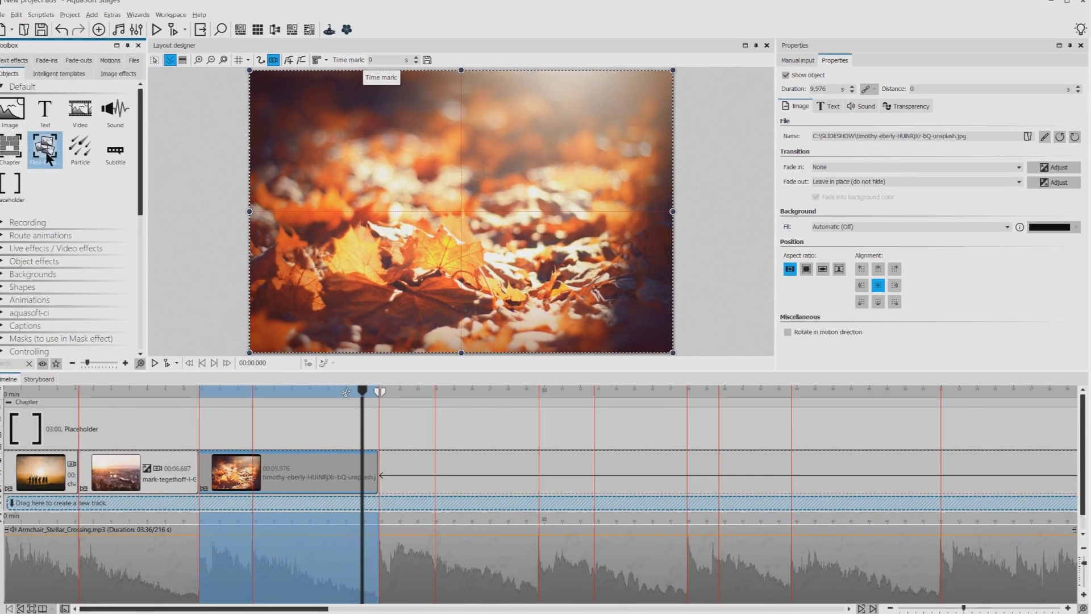
pyautogui.moveTo(0, 106); pyautogui.dragTo(192, 482)
pyautogui.moveTo(271, 489); pyautogui.dragTo(264, 504)
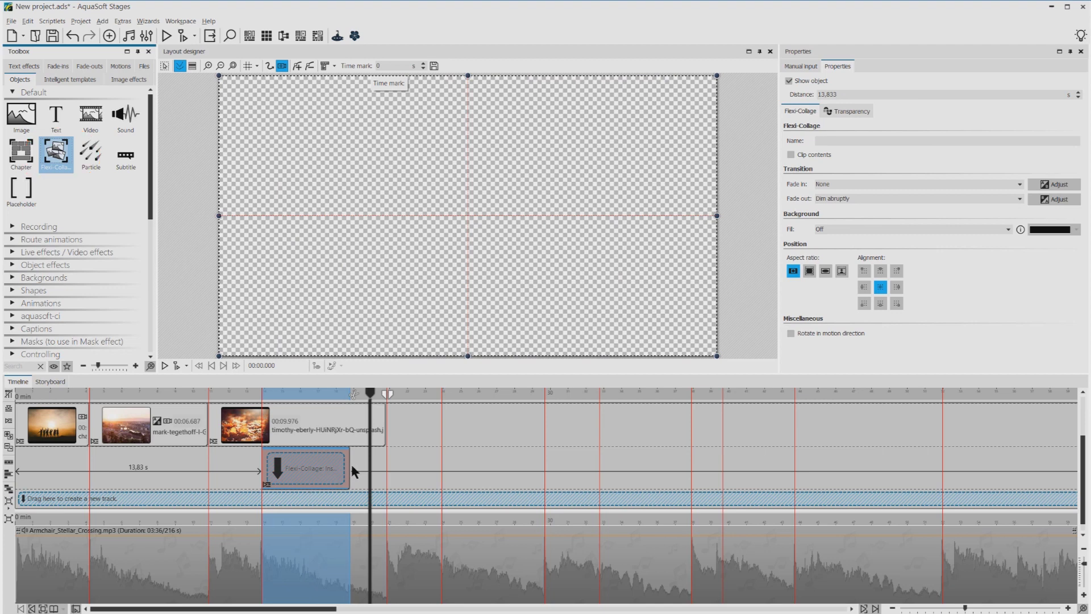
pyautogui.moveTo(282, 455); pyautogui.dragTo(306, 460)
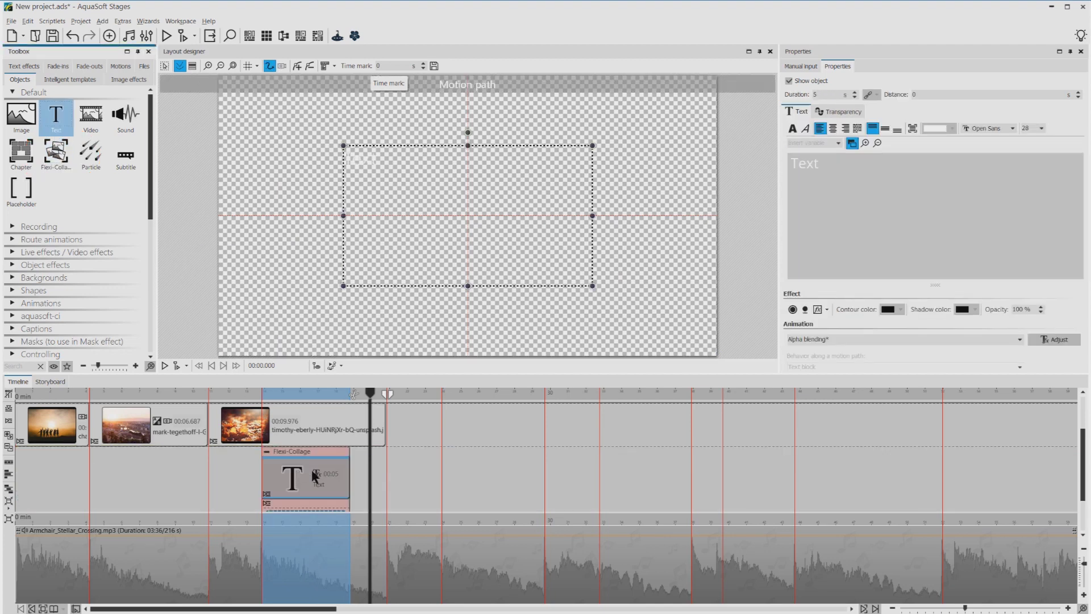
pyautogui.click(12, 290)
# Add a dynamic Rectangle to the collage as an orange band along the bottom
pyautogui.click(16, 316)
pyautogui.moveTo(56, 339); pyautogui.dragTo(315, 472)
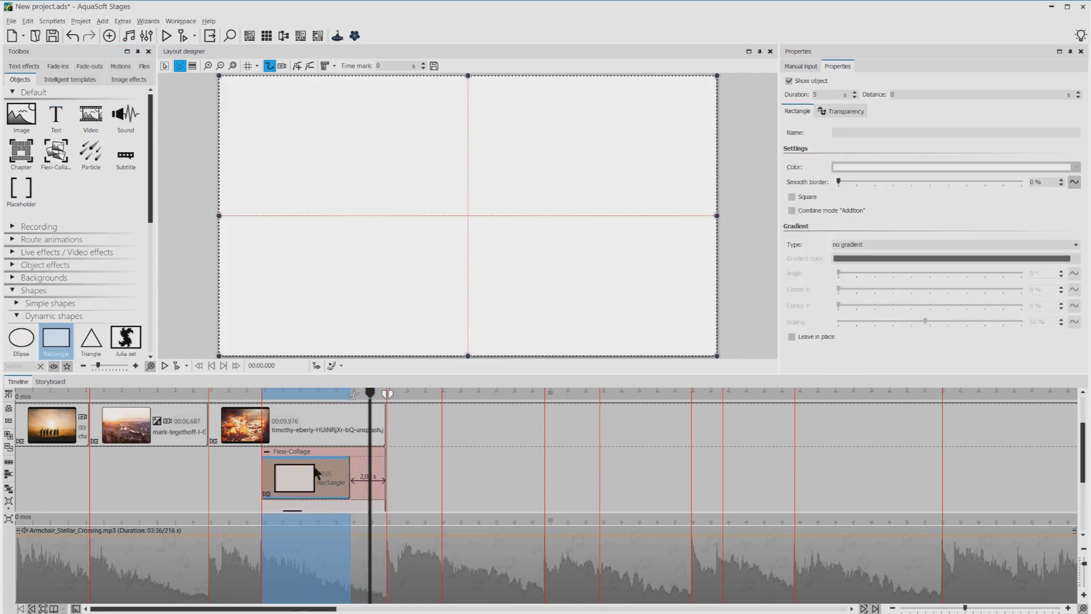
pyautogui.moveTo(468, 75); pyautogui.dragTo(468, 293)
pyautogui.click(847, 168)
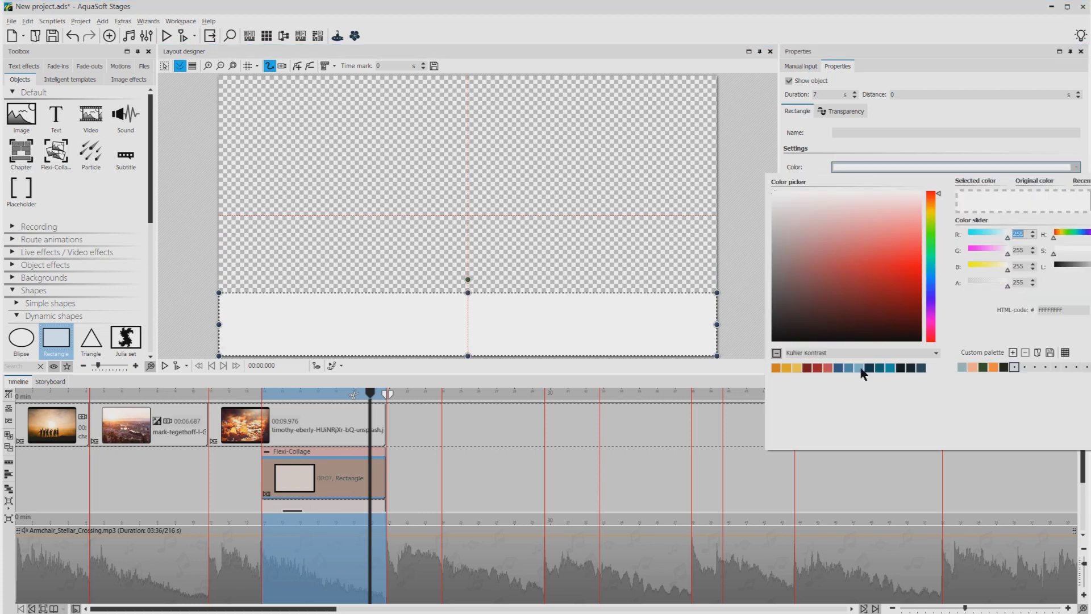
pyautogui.click(862, 367)
# Fit the text box onto the orange band, widen it, and enter 'Autumn Leaves'
pyautogui.click(354, 507)
pyautogui.click(1084, 549)
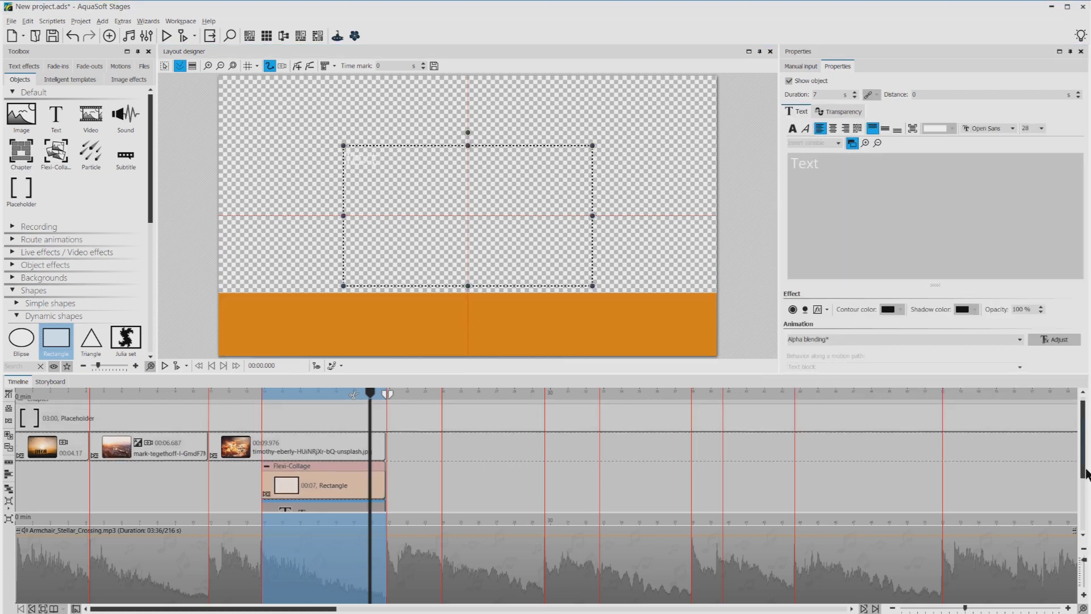
pyautogui.moveTo(468, 145); pyautogui.dragTo(467, 342)
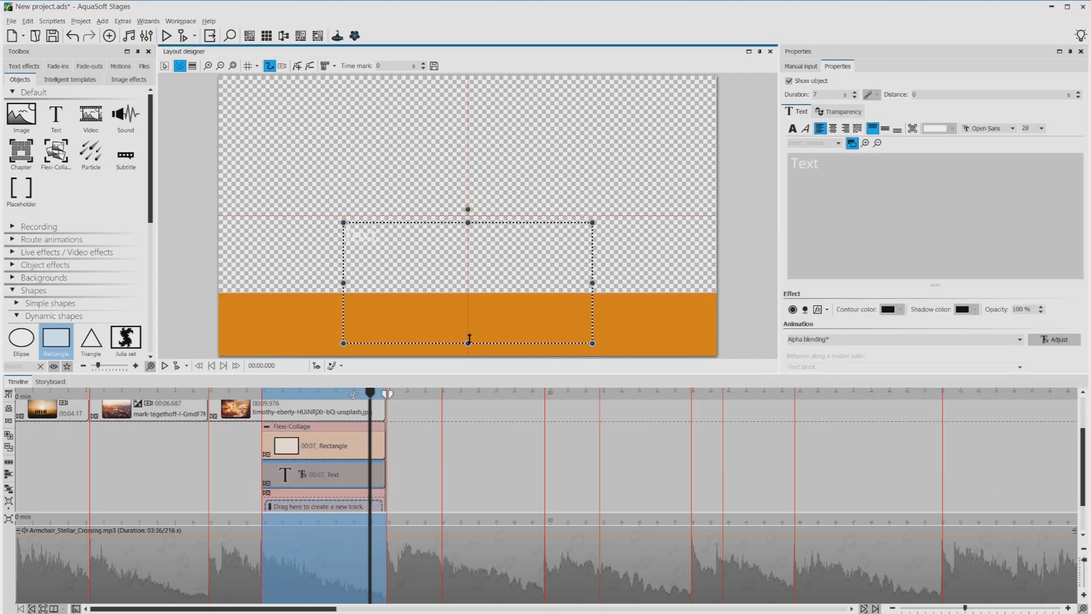
pyautogui.moveTo(468, 222); pyautogui.dragTo(467, 307)
pyautogui.doubleClick(842, 167)
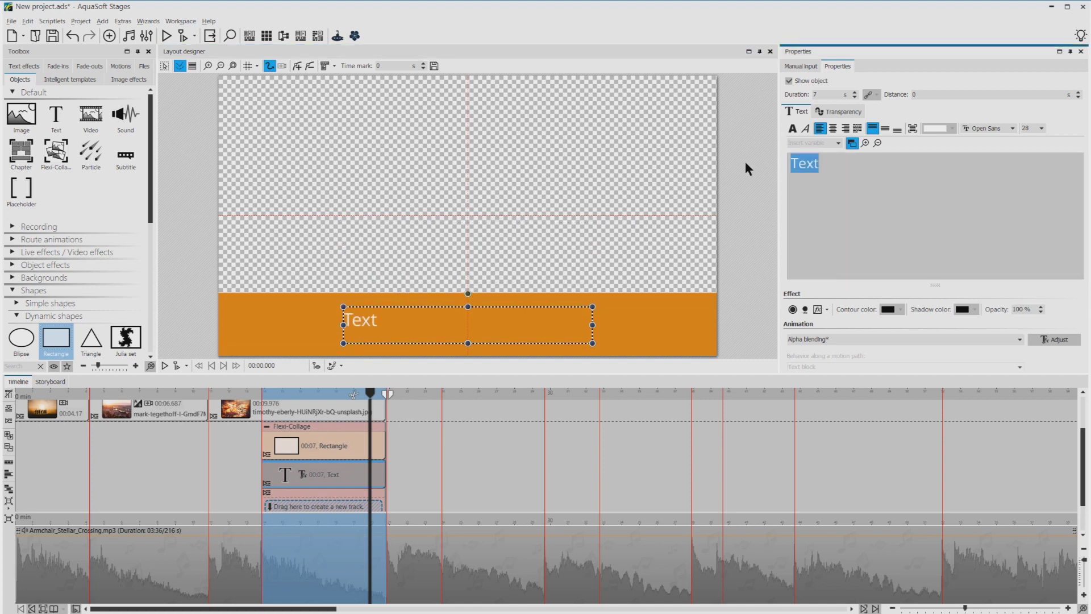
pyautogui.write('Autumn Leaves')
pyautogui.moveTo(343, 325); pyautogui.dragTo(243, 325)
pyautogui.moveTo(592, 324); pyautogui.dragTo(692, 324)
# Centre the title, make it dark red, in Dawning of a New Day at size 60
pyautogui.click(791, 143)
pyautogui.click(833, 128)
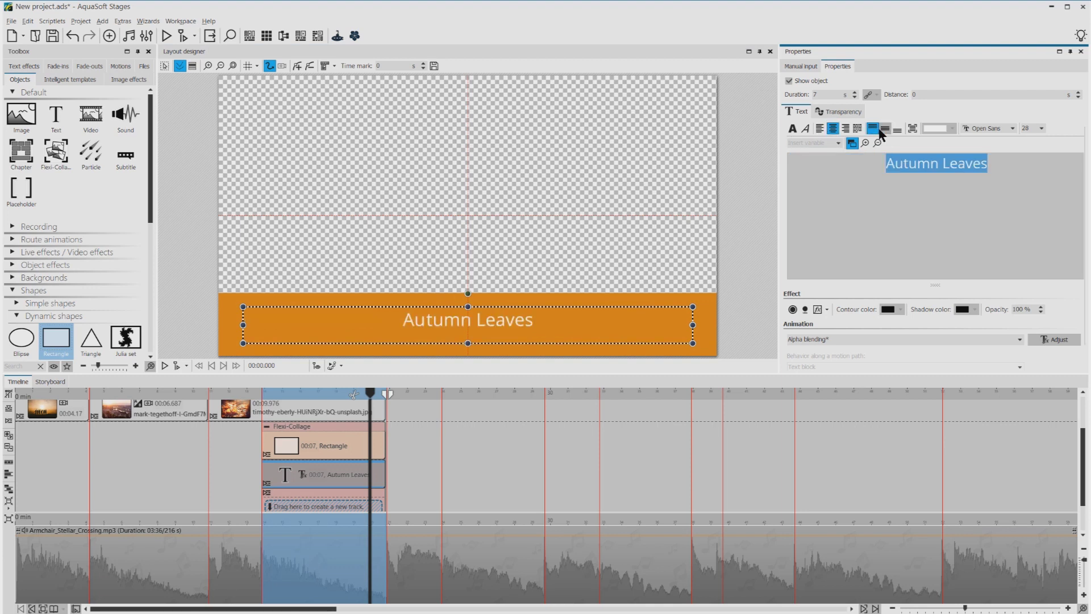
pyautogui.click(885, 128)
pyautogui.click(938, 128)
pyautogui.click(913, 232)
pyautogui.click(1013, 129)
pyautogui.press('Down')
pyautogui.press('Down')
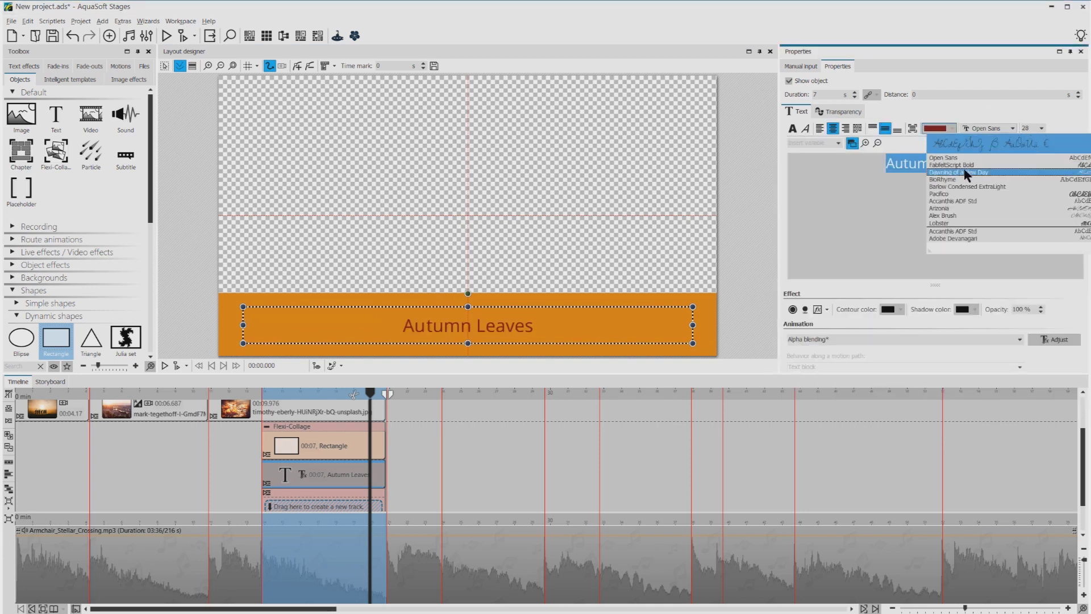
pyautogui.press('Return')
pyautogui.write('40')
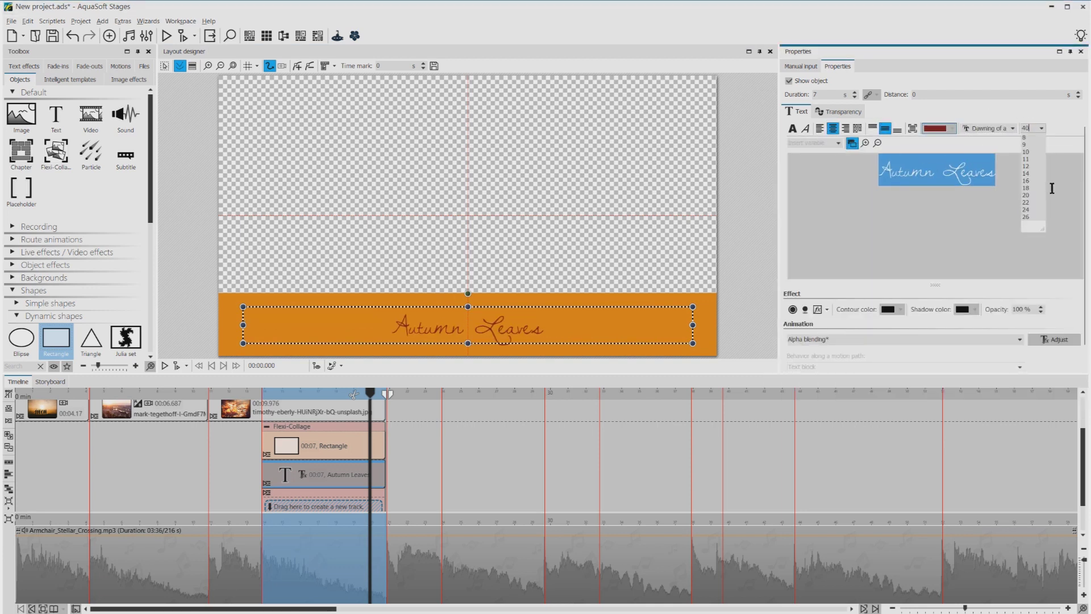
pyautogui.press('BackSpace')
pyautogui.press('BackSpace')
pyautogui.write('60')
pyautogui.press('Return')
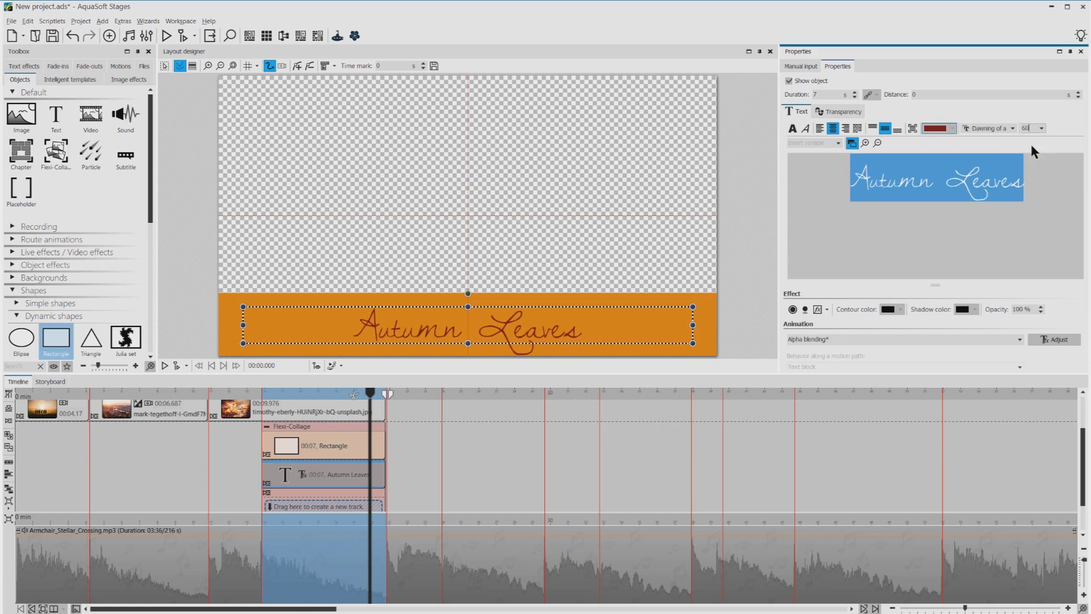
# Make the orange band semi-transparent, then select the Flexi-Collage clip
pyautogui.click(319, 446)
pyautogui.click(960, 165)
pyautogui.click(994, 287)
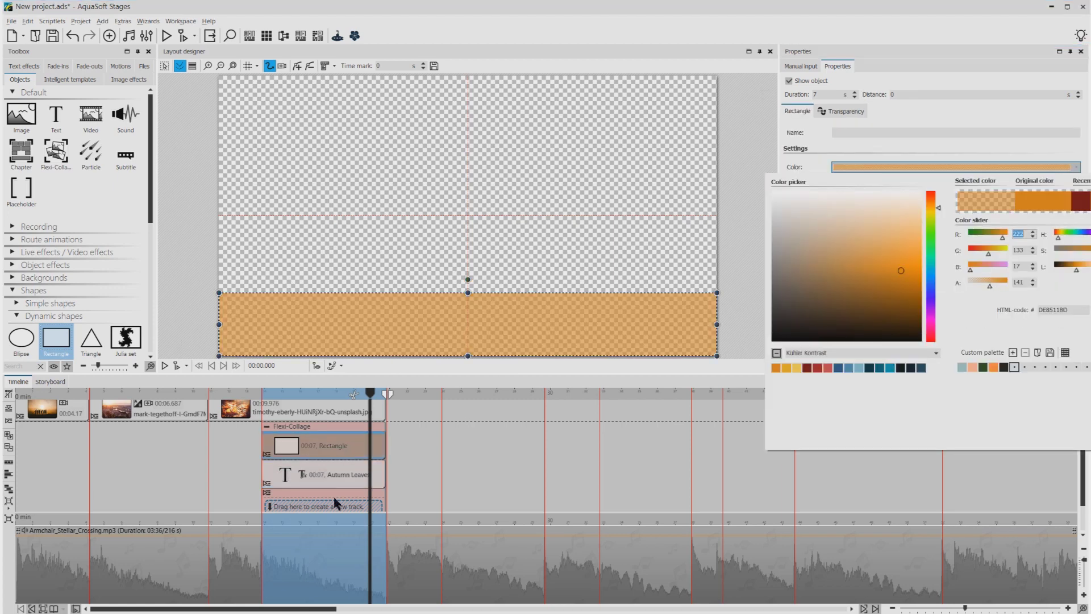
pyautogui.click(326, 432)
pyautogui.click(334, 392)
pyautogui.click(188, 410)
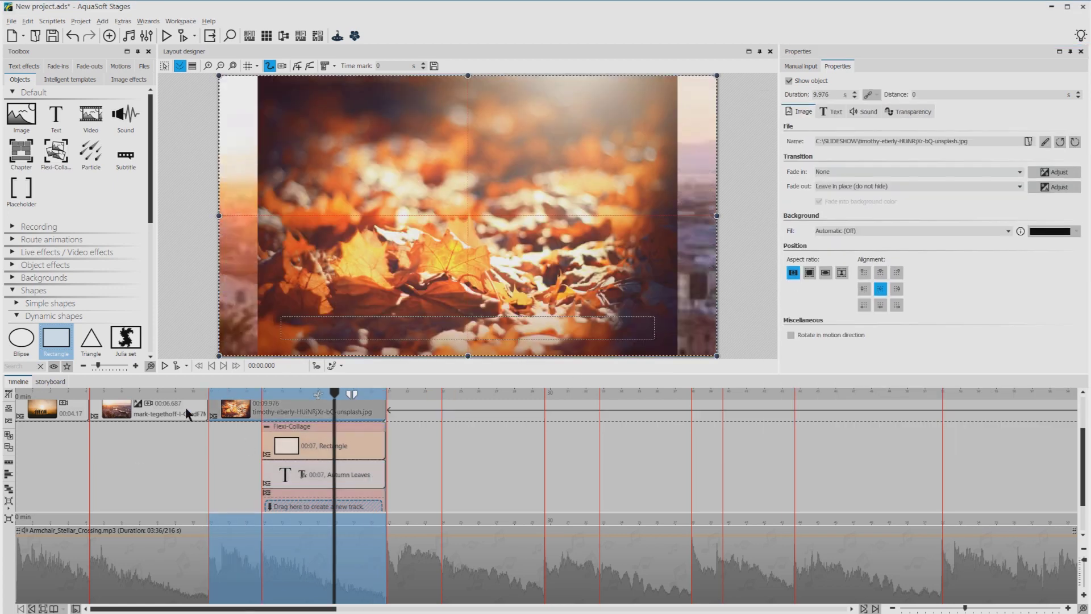
pyautogui.click(363, 423)
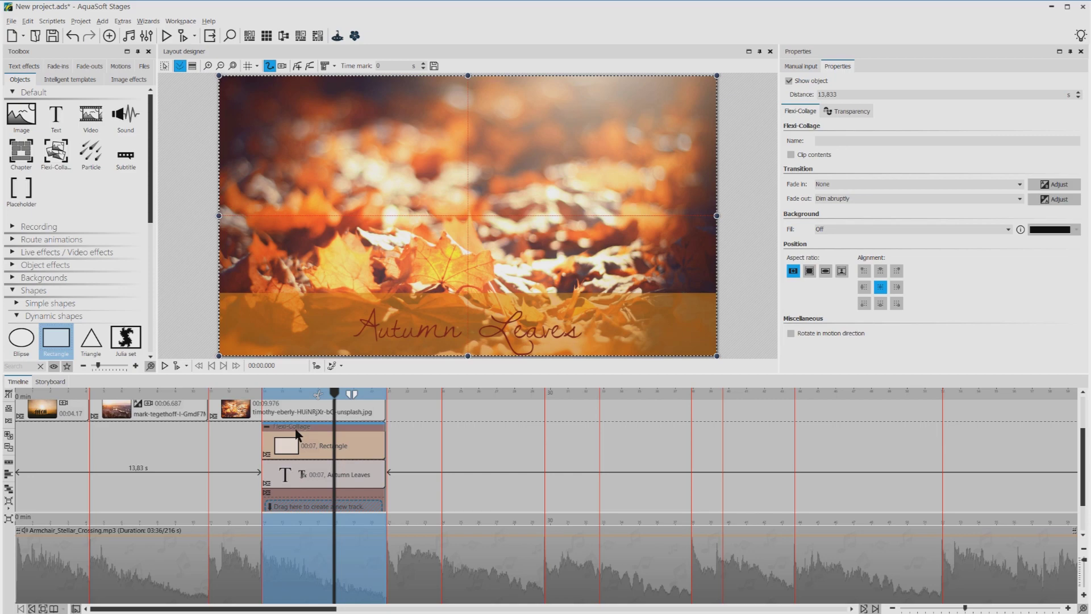
# Set the lower third's fade-in to Grow > From bottom after trying Color fading
pyautogui.click(1054, 184)
pyautogui.click(464, 294)
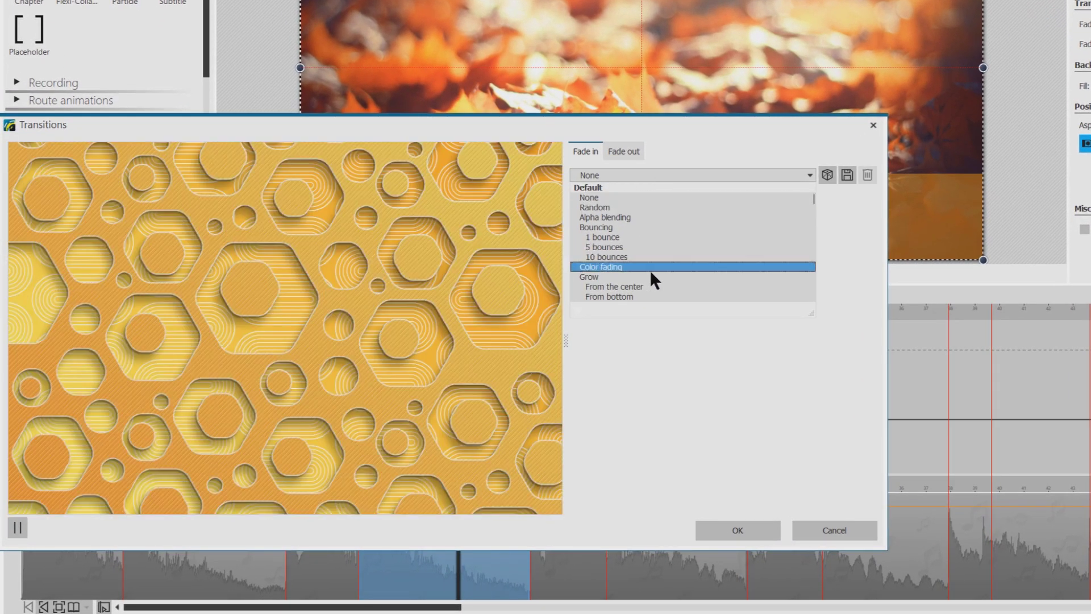
pyautogui.scroll(-1, 651, 268)
pyautogui.scroll(1, 650, 268)
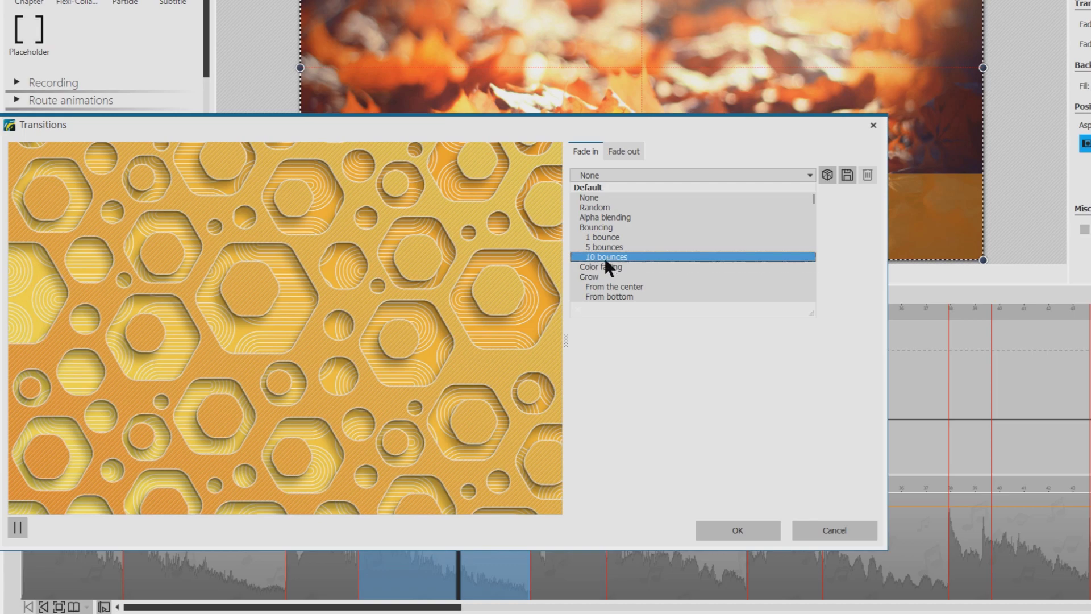
pyautogui.click(600, 266)
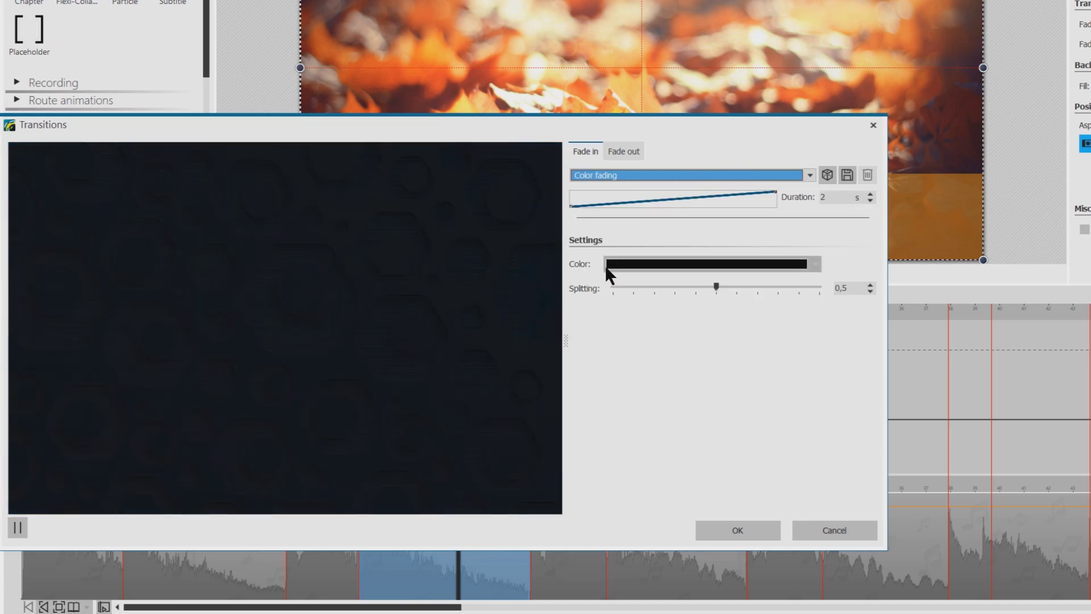
pyautogui.click(691, 175)
pyautogui.scroll(-2, 704, 250)
pyautogui.scroll(-2, 701, 250)
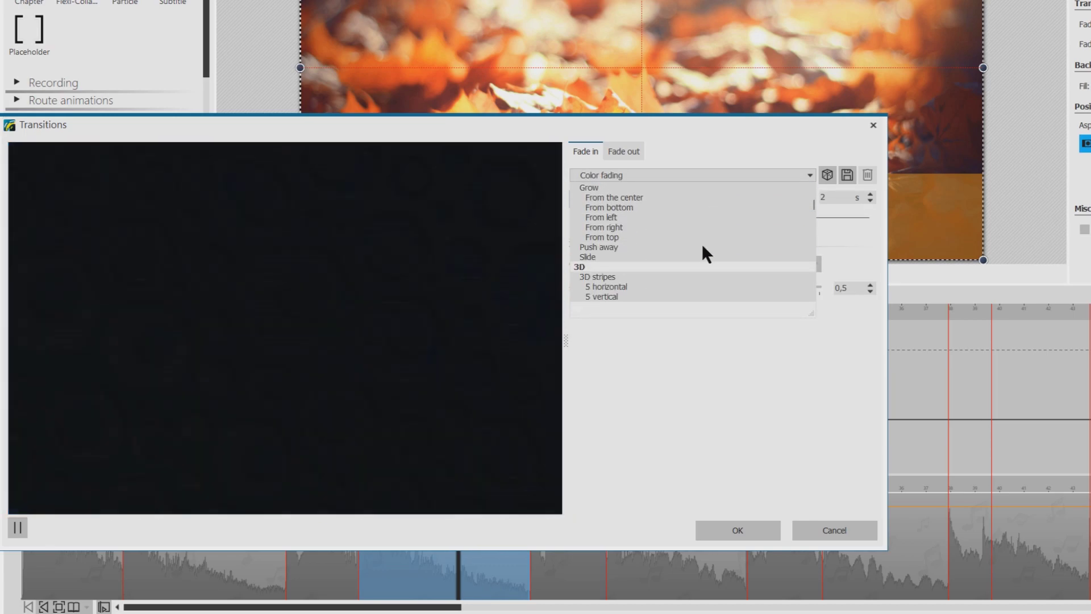
pyautogui.scroll(2, 701, 250)
pyautogui.click(675, 239)
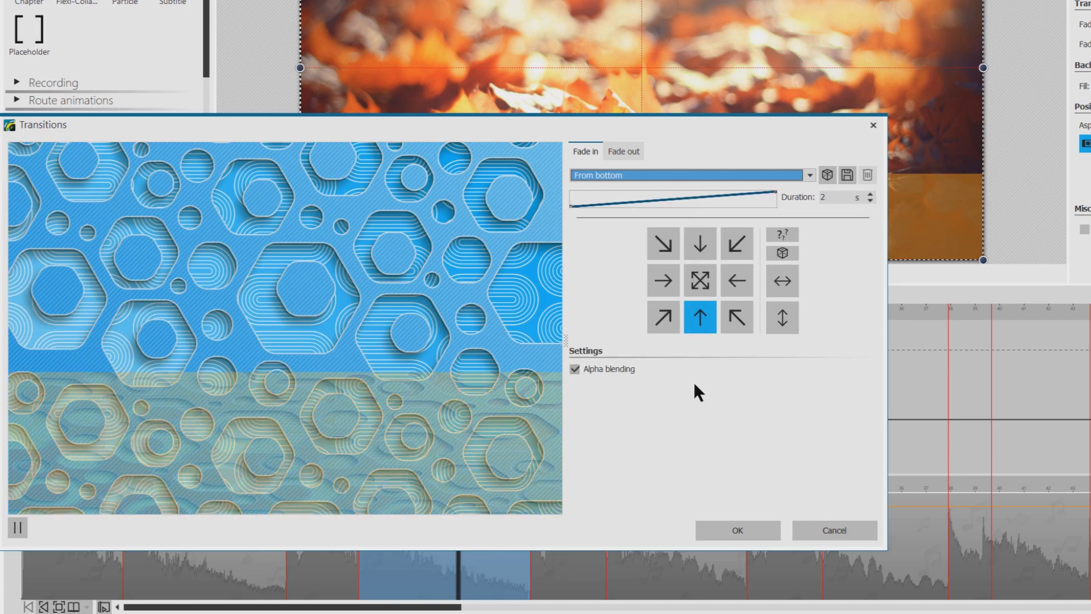
pyautogui.click(736, 530)
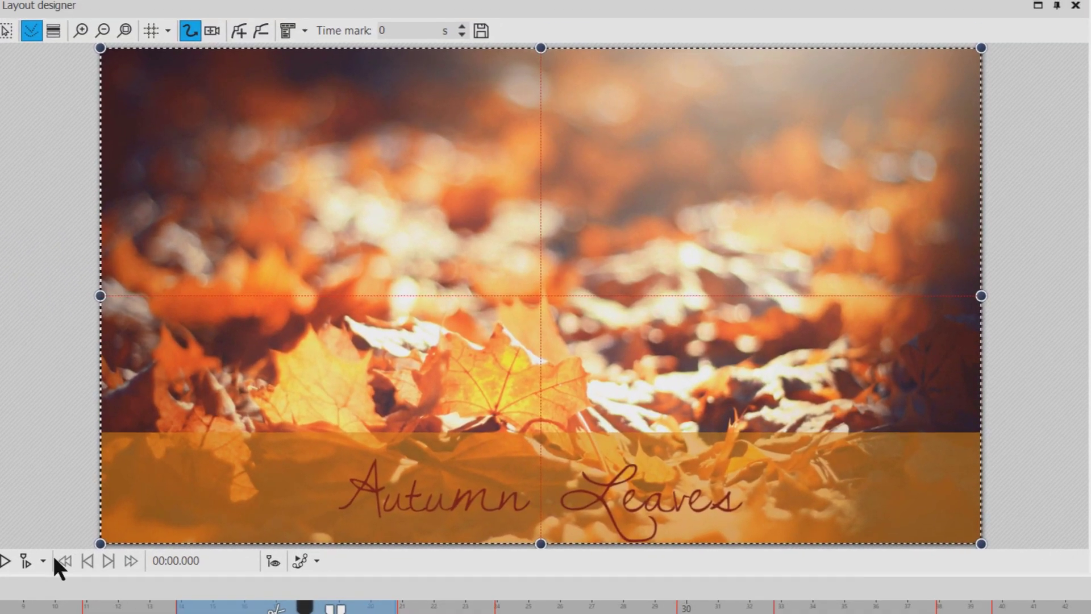
pyautogui.click(6, 561)
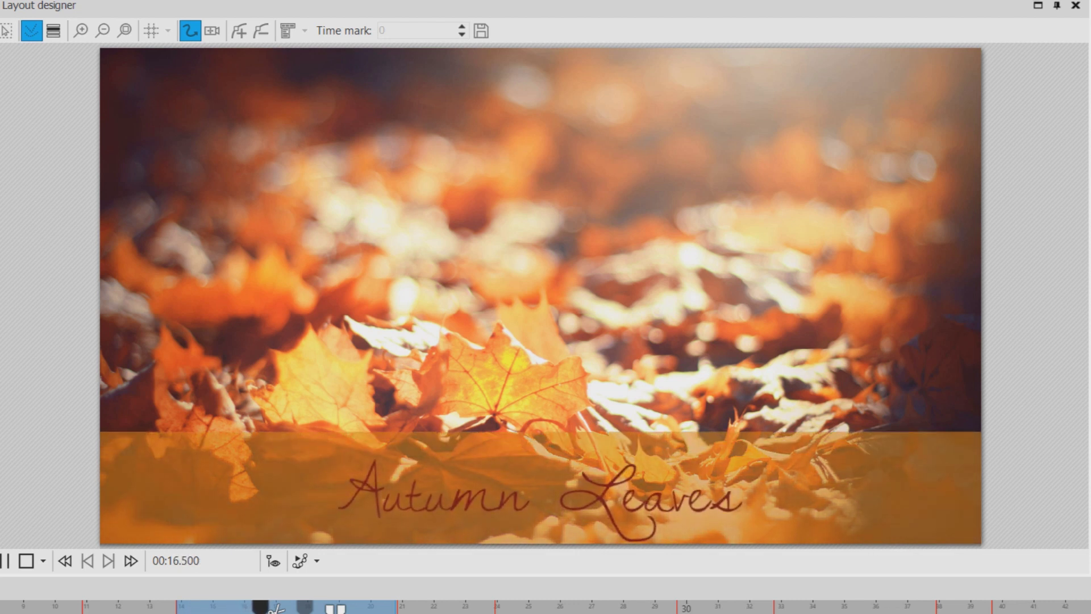
pyautogui.click(26, 561)
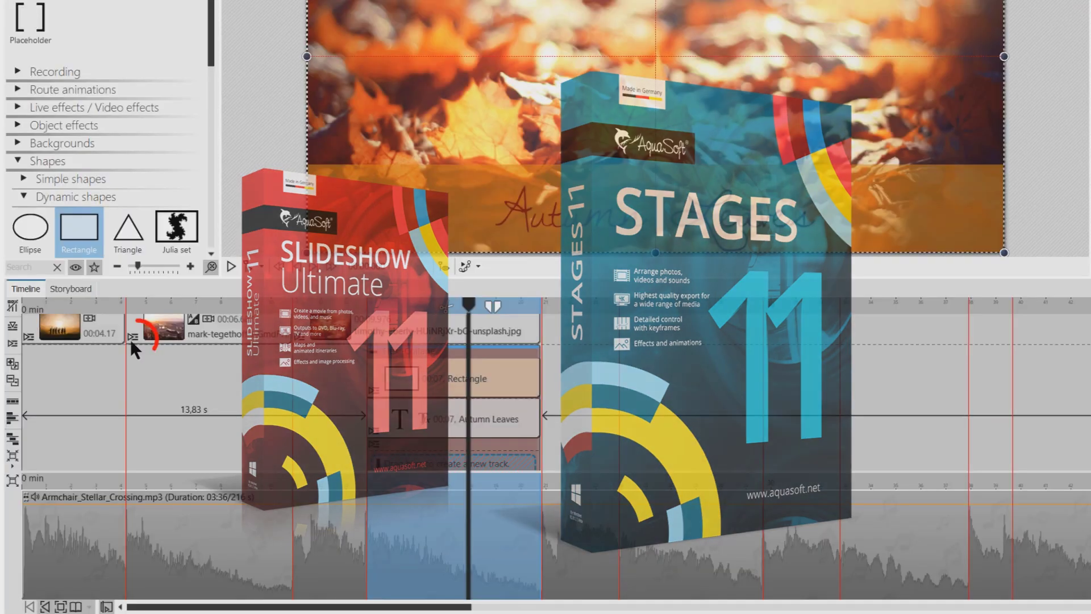
pyautogui.click(135, 335)
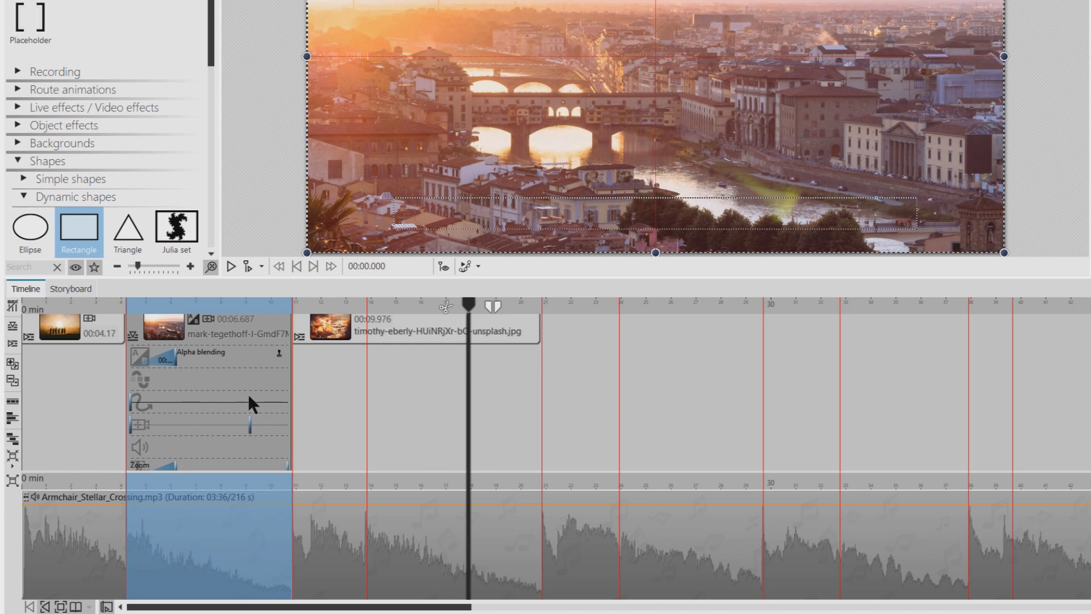
# Drag the second photo's camera pan keyframe to its clip end, then select the autumn leaves photo
pyautogui.click(272, 418)
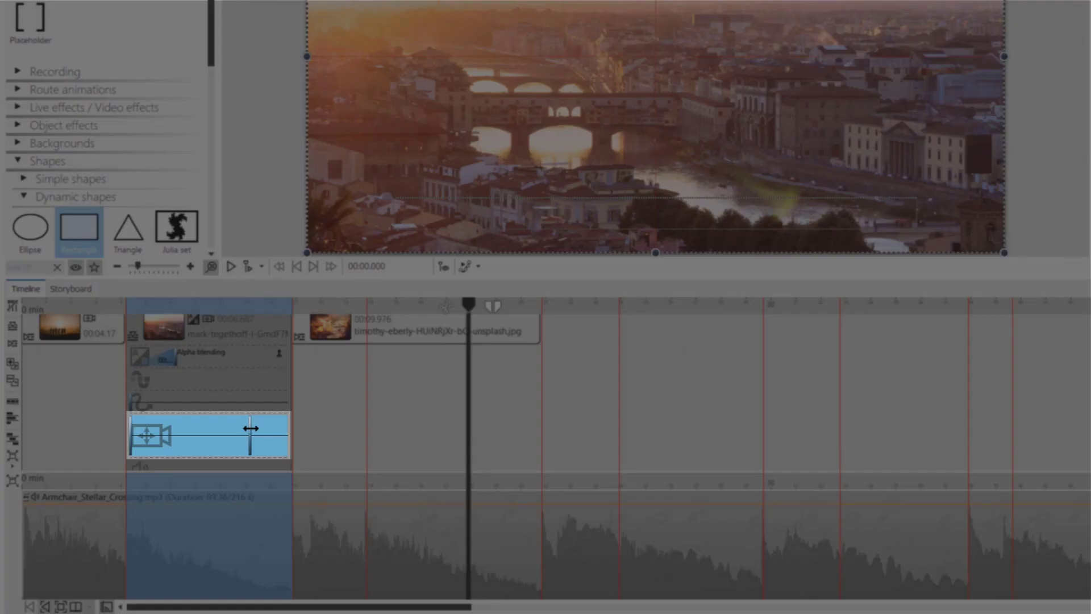
pyautogui.moveTo(251, 428); pyautogui.dragTo(286, 427)
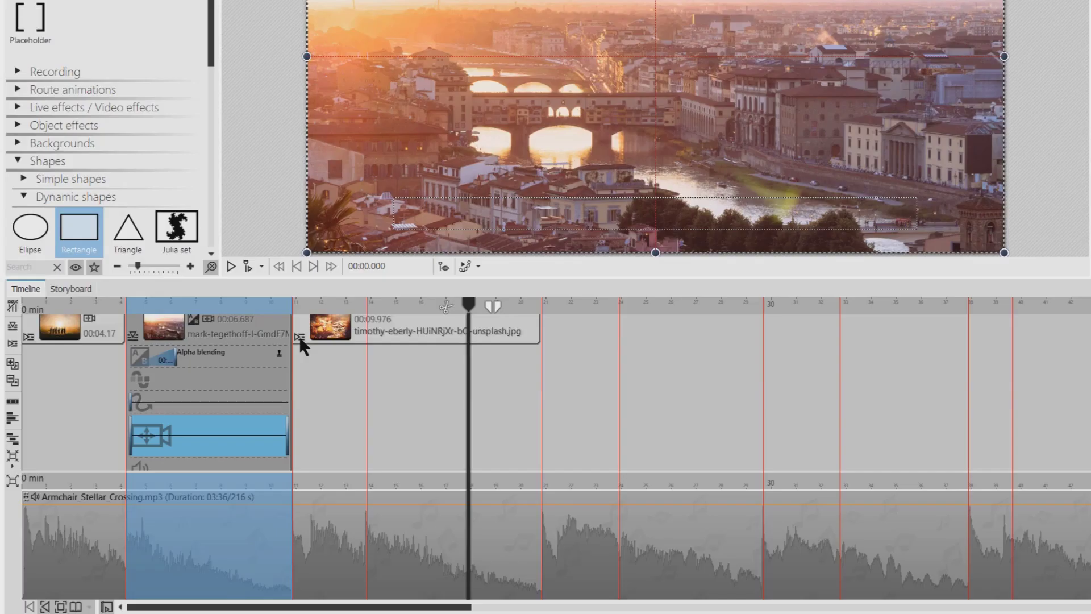
pyautogui.click(298, 336)
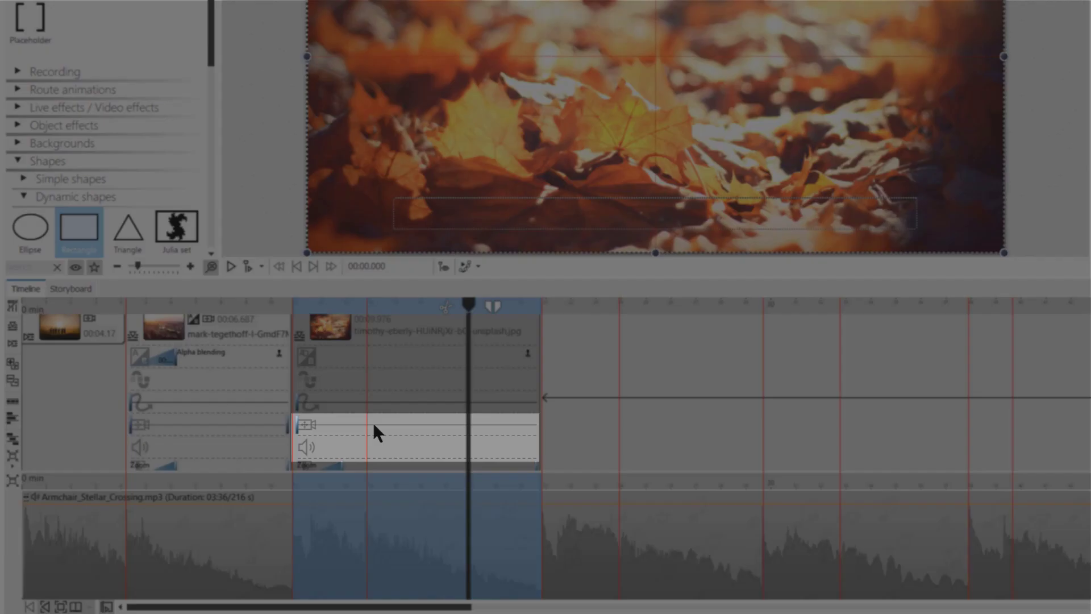
# Move the autumn leaves photo's camera keyframe later and add a keyframe at the clip's very end
pyautogui.click(327, 422)
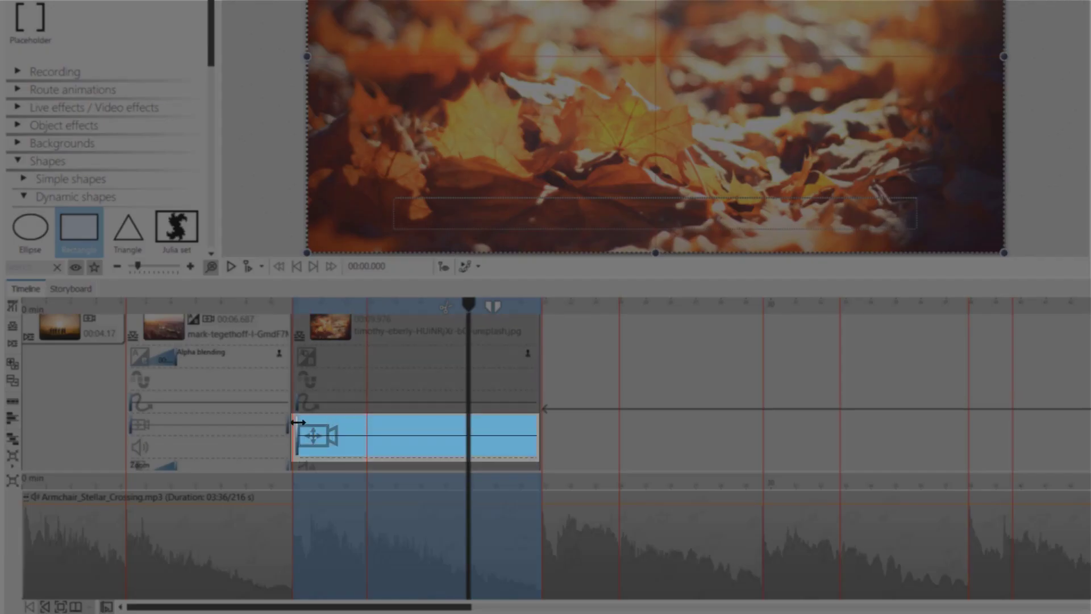
pyautogui.moveTo(335, 426); pyautogui.dragTo(367, 427)
pyautogui.click(517, 434)
pyautogui.moveTo(518, 435); pyautogui.dragTo(535, 435)
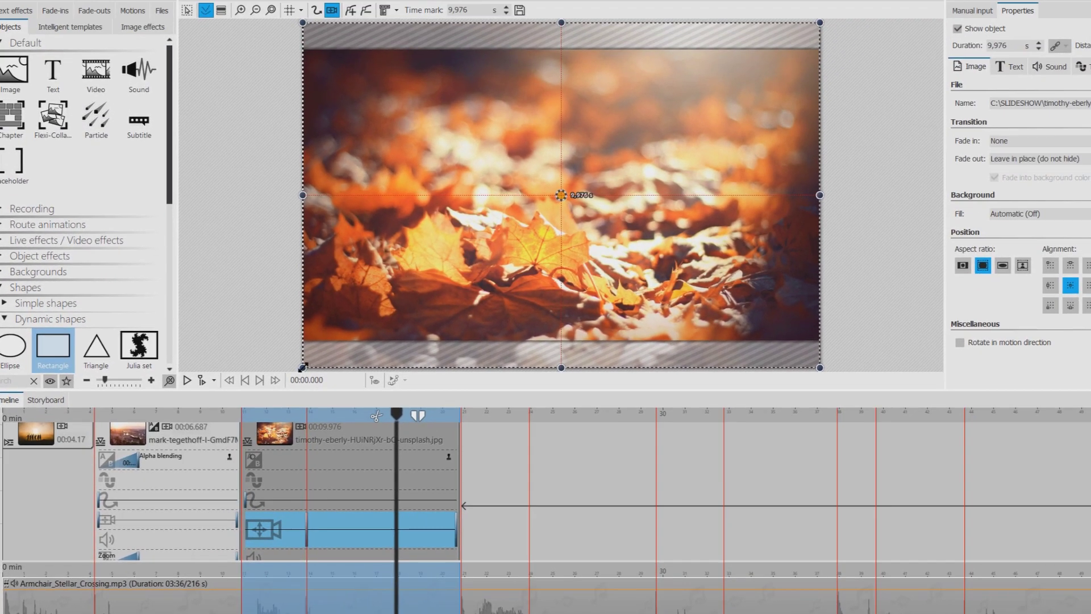
# Shrink the end camera frame to a tighter, lower-left crop of the leaves
pyautogui.moveTo(354, 268); pyautogui.dragTo(498, 157)
pyautogui.moveTo(540, 186); pyautogui.dragTo(506, 237)
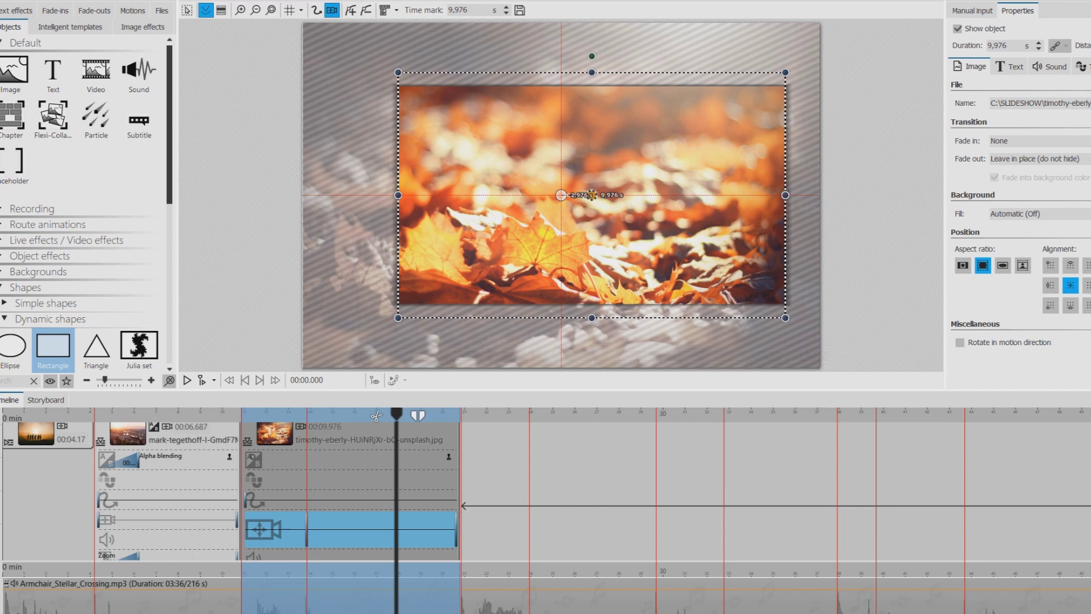
pyautogui.scroll(-5, 545, 491)
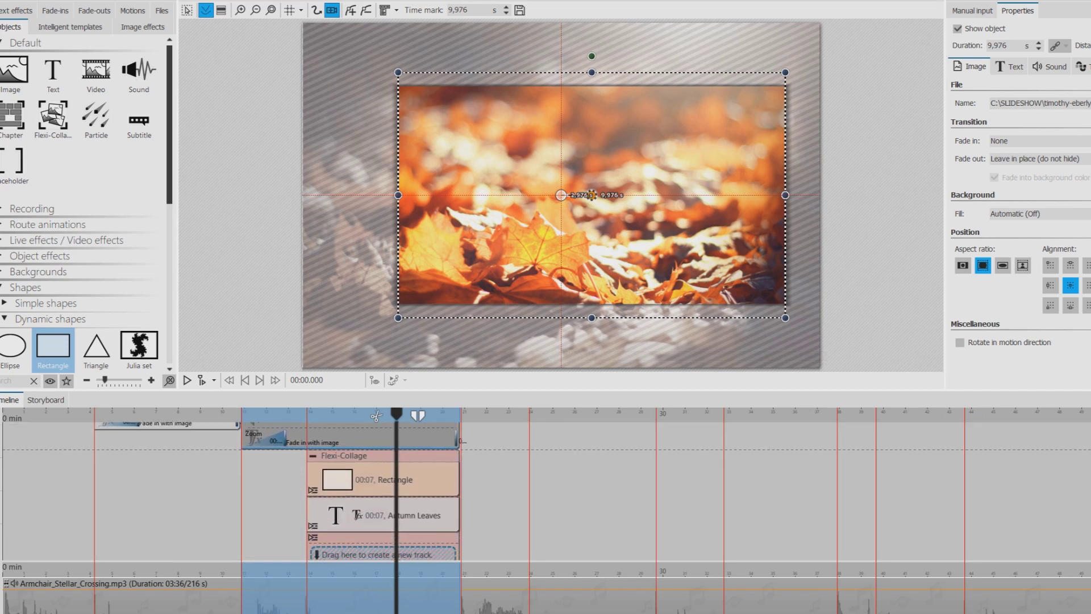
# Stretch the Flexi-Collage lower third's Grow fade-in to 00:03.167
pyautogui.click(313, 460)
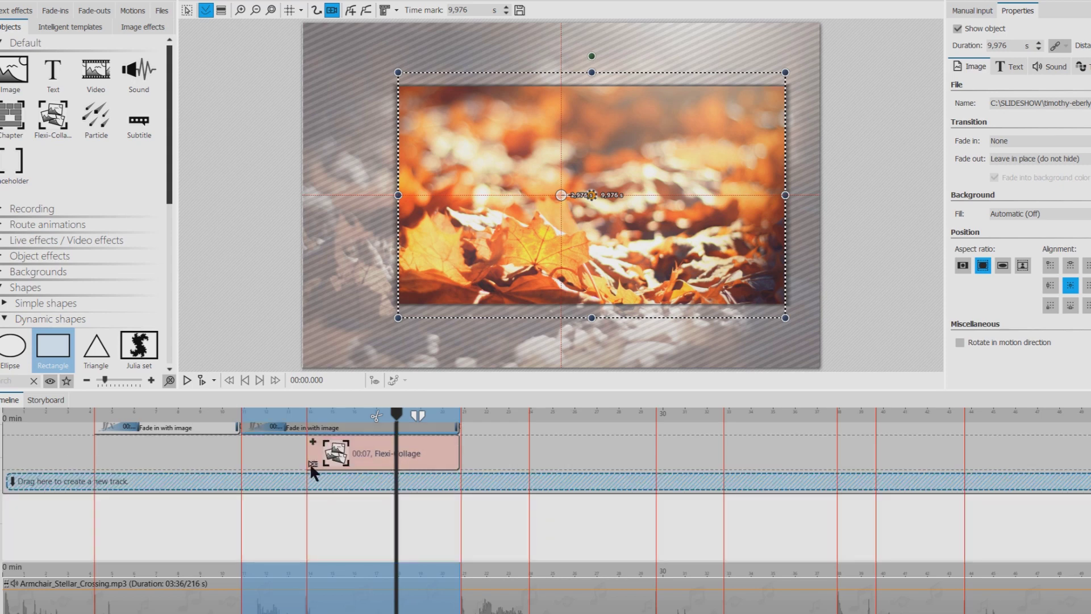
pyautogui.click(310, 463)
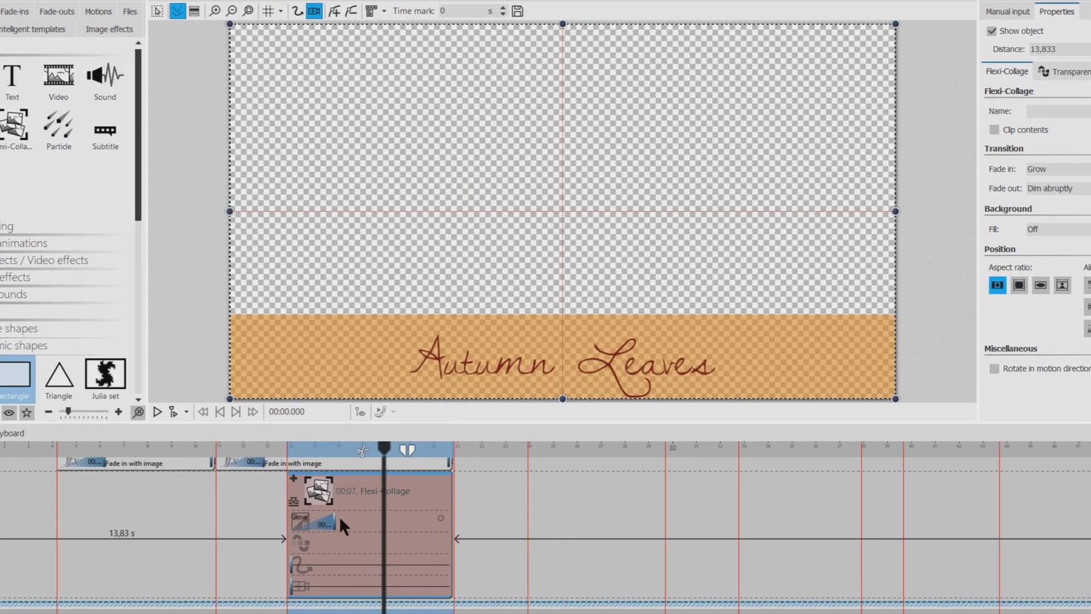
pyautogui.click(340, 517)
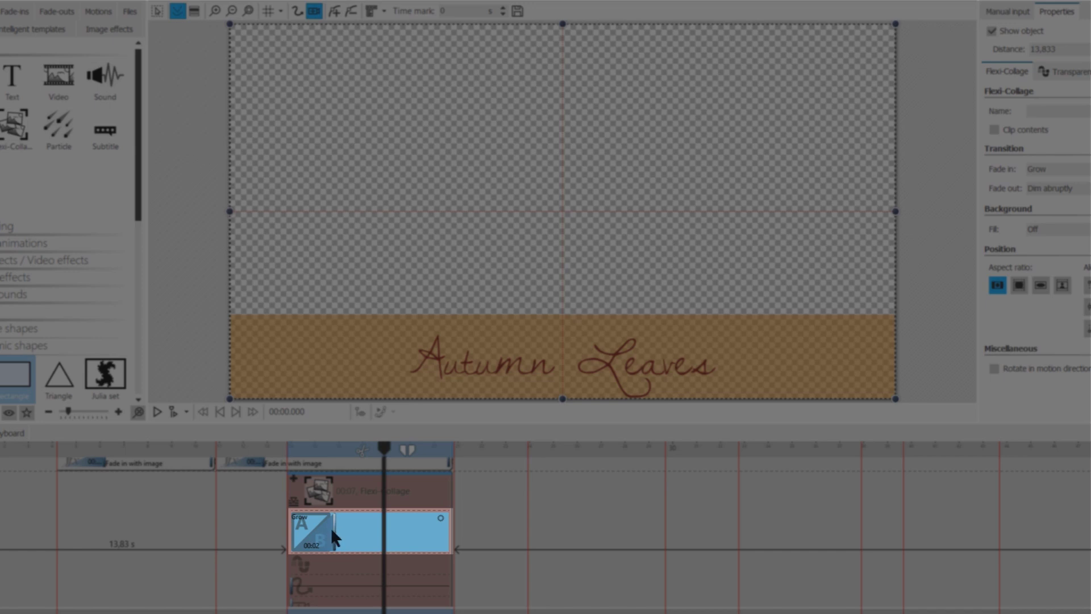
pyautogui.moveTo(334, 531); pyautogui.dragTo(363, 539)
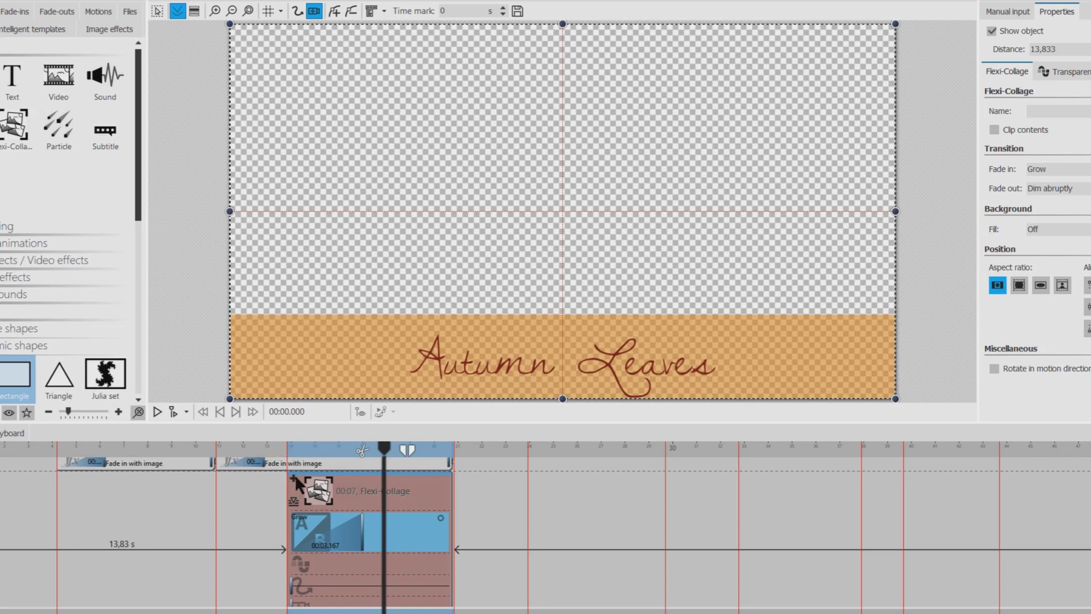
pyautogui.click(294, 478)
# Play the slideshow preview to check the lower third's timing, then stop it
pyautogui.click(157, 411)
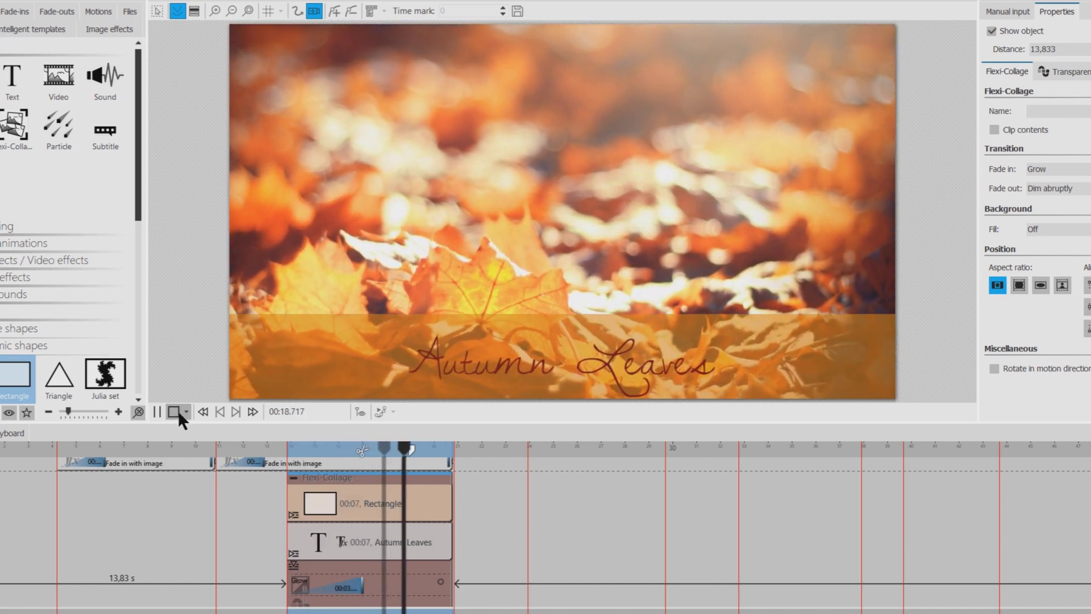
pyautogui.click(175, 411)
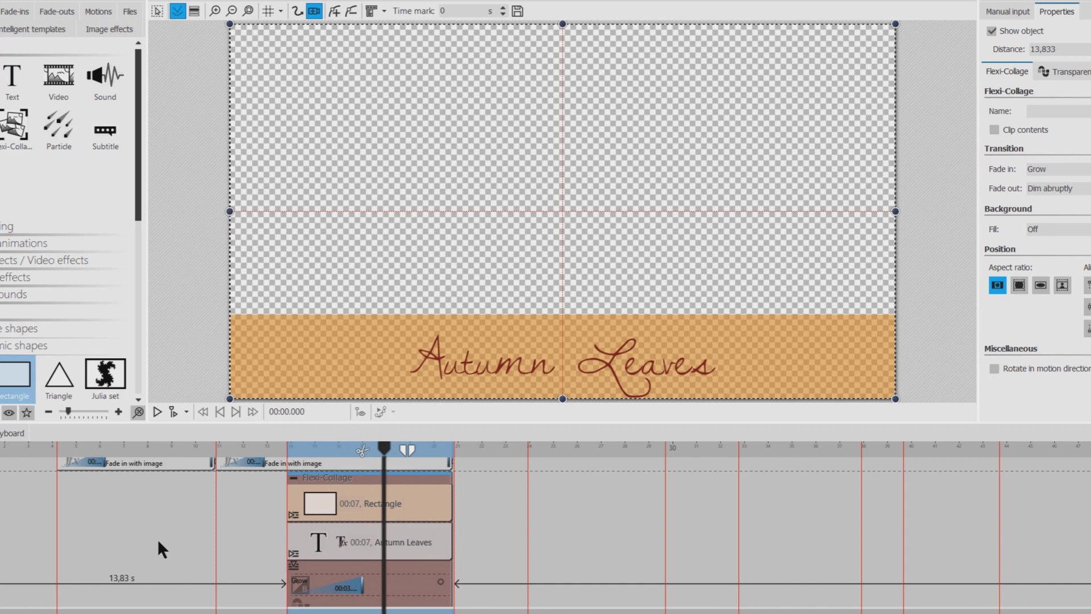